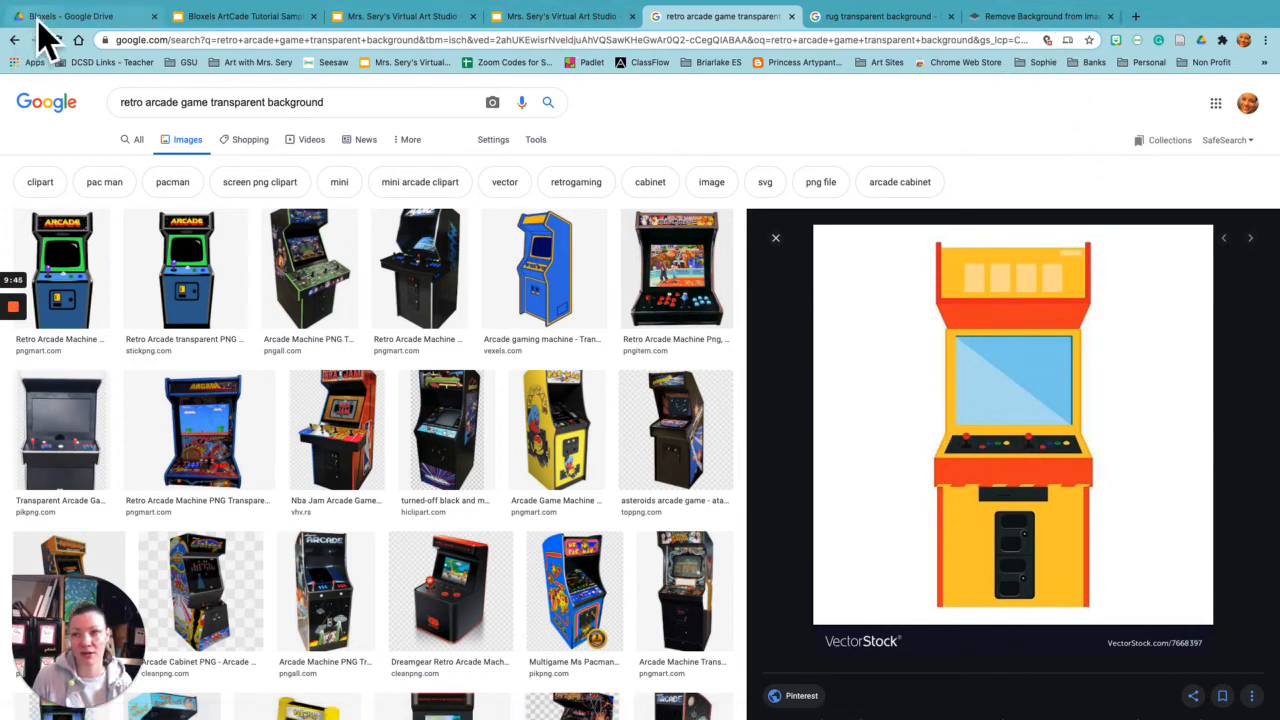
Step: Copy the complete Bloxels arcade machine with all its parts from slide 1 and paste it onto slide 3
left_click(230, 17)
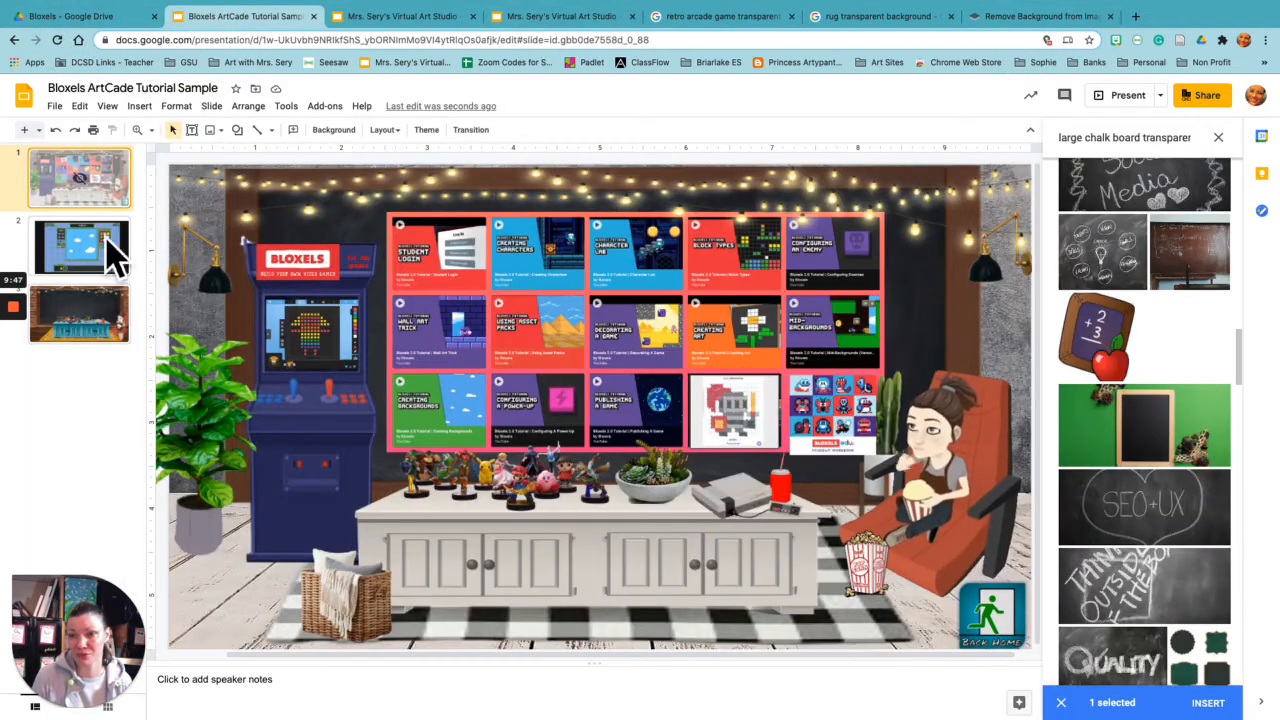
left_click(290, 450)
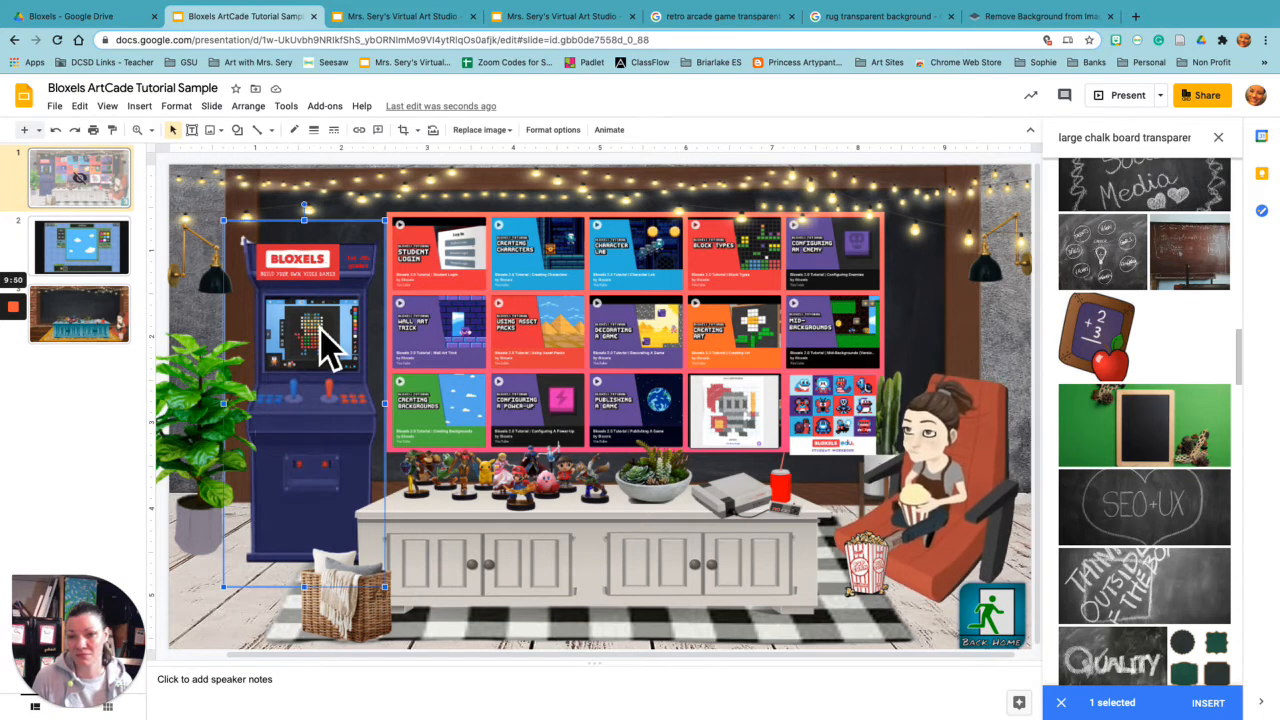
left_click(360, 260)
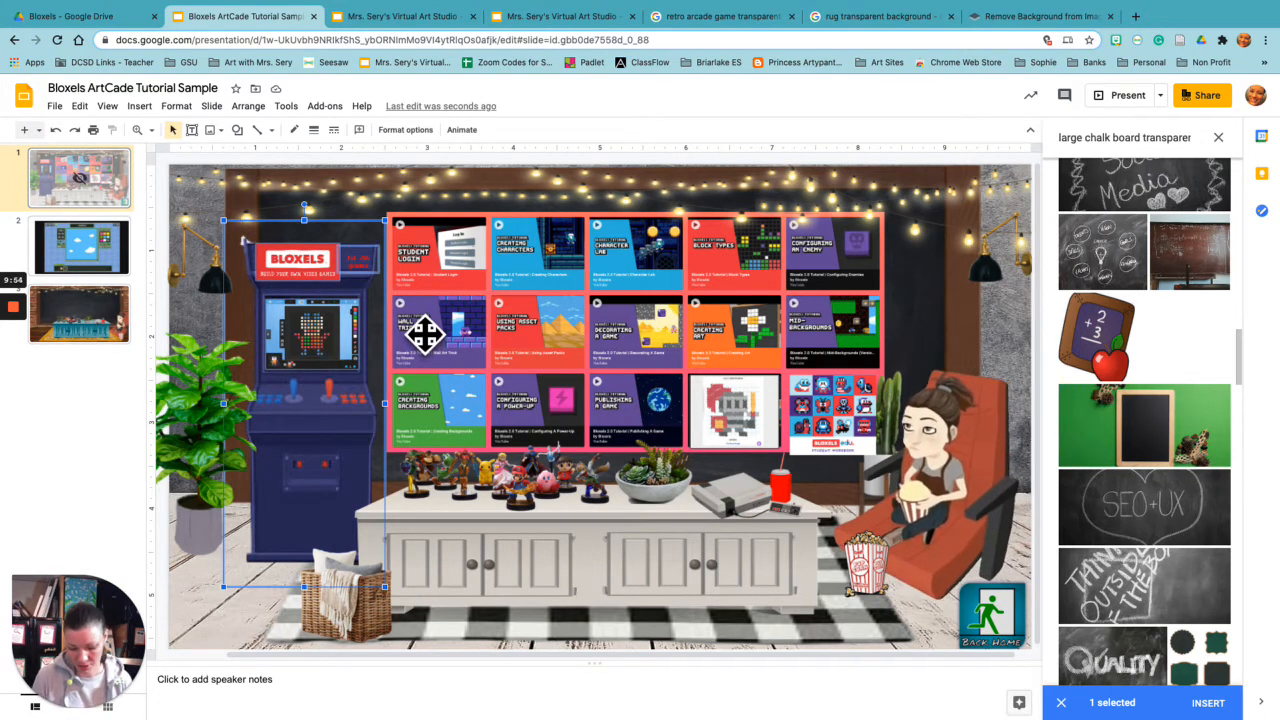
left_click(114, 330)
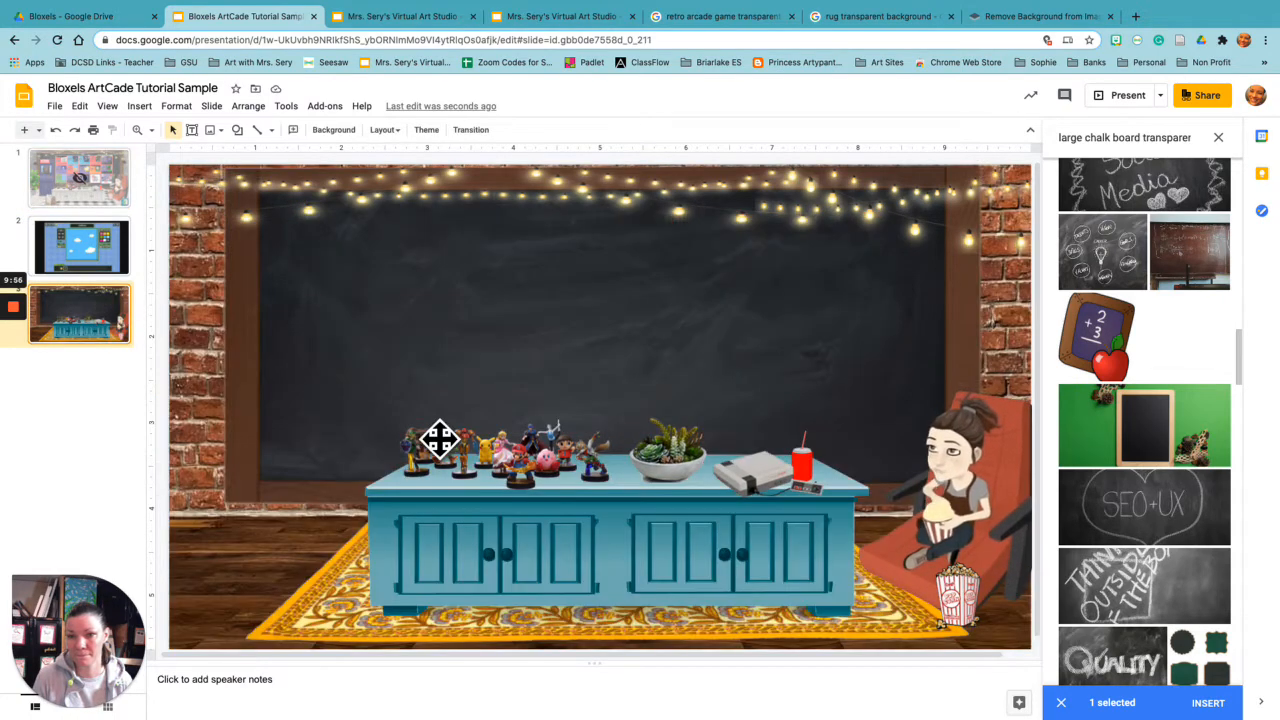
key("ctrl+v")
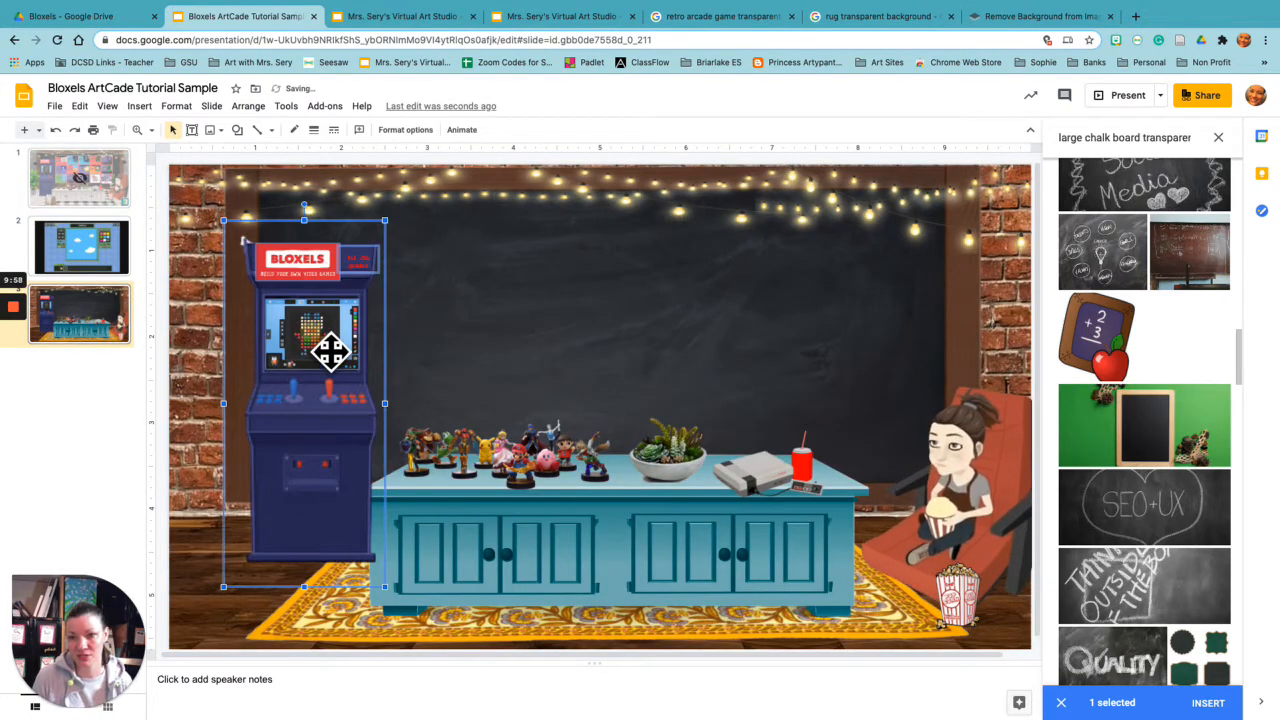
left_click(461, 386)
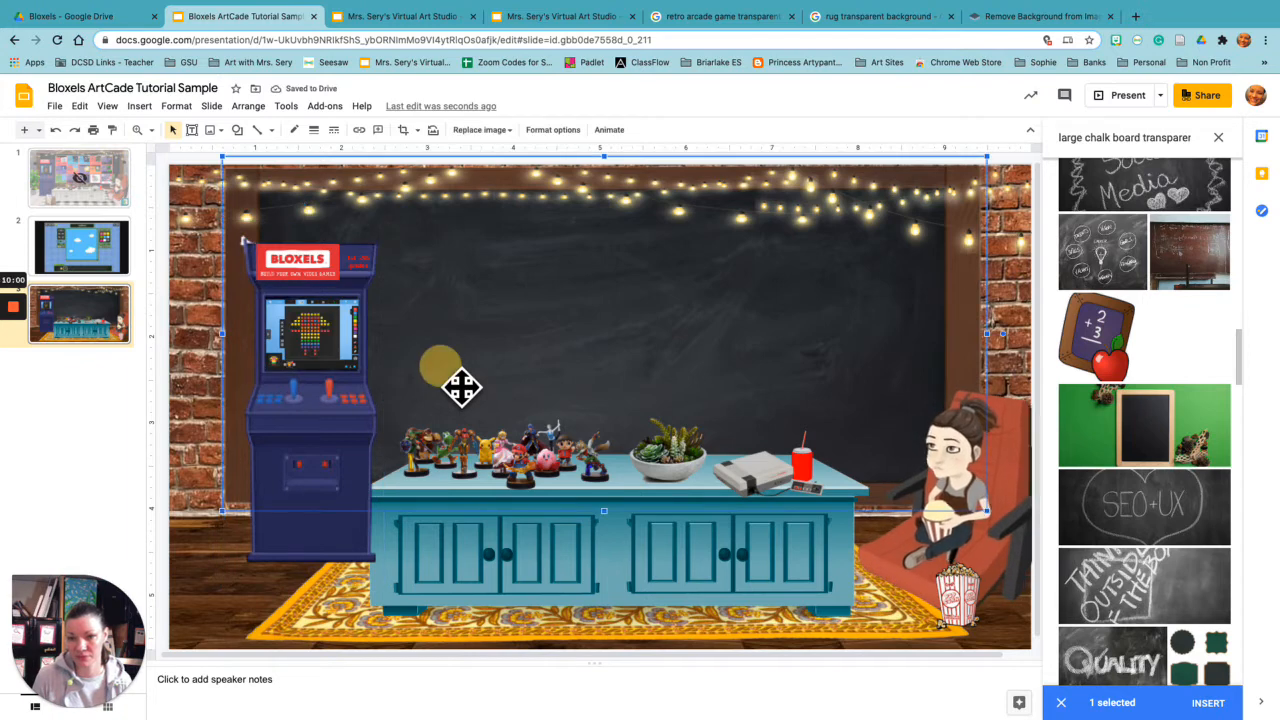
Step: Send the pasted arcade machine backward so it stands behind the teal cabinet
left_click(280, 462)
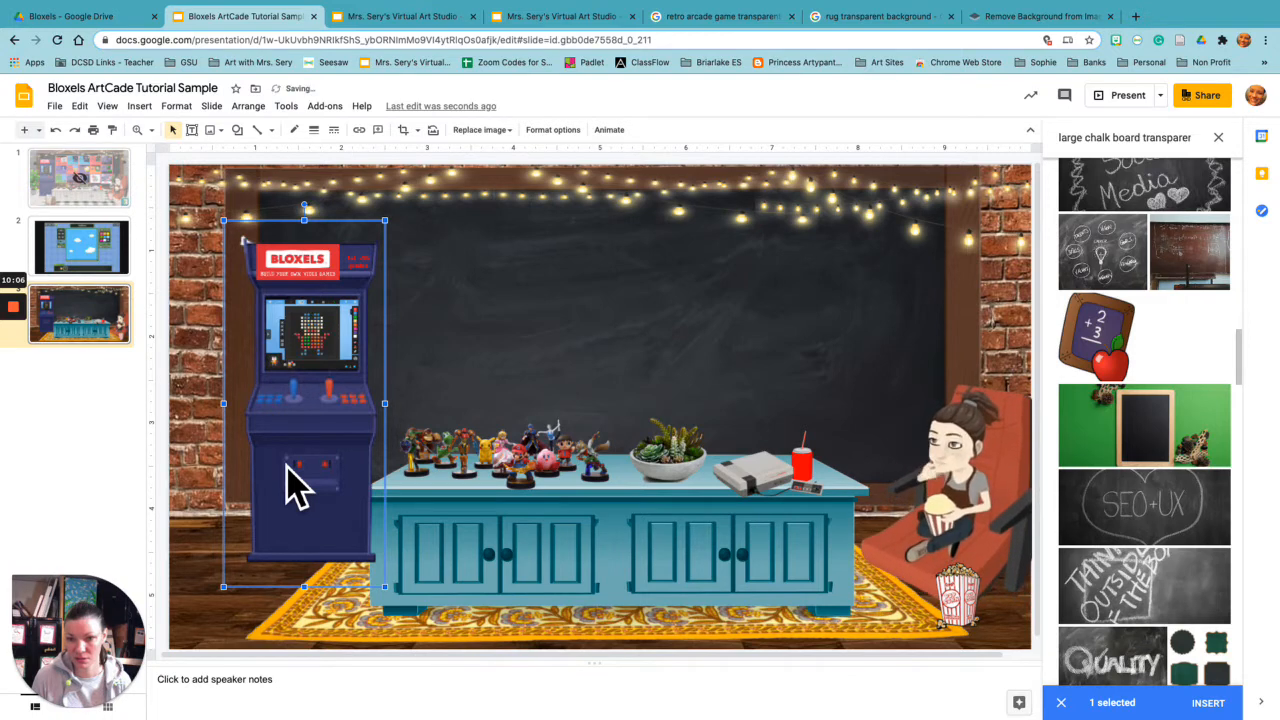
key("super+Down")
key("super+Down")
key("super+Up")
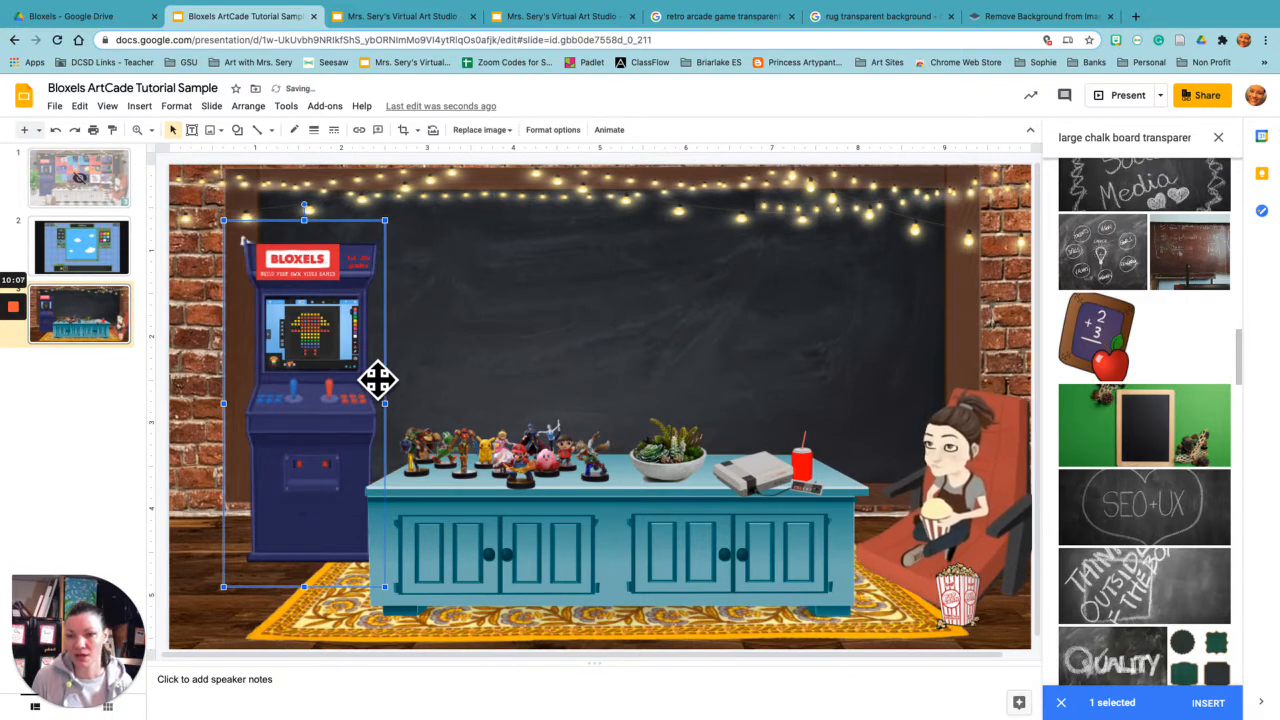
Step: Inspect the links on the arcade machine's screen, Bloxels sign and side text on slide 3, and return to slide 1
left_click(297, 358)
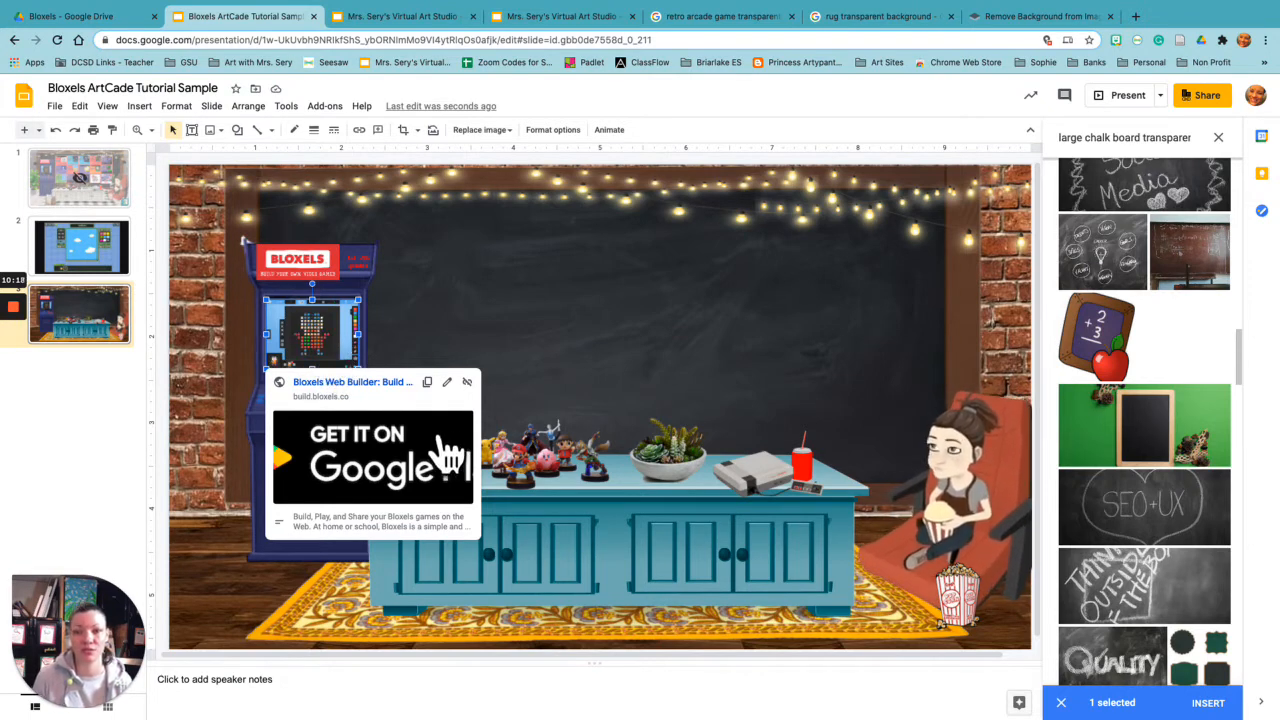
left_click(333, 284)
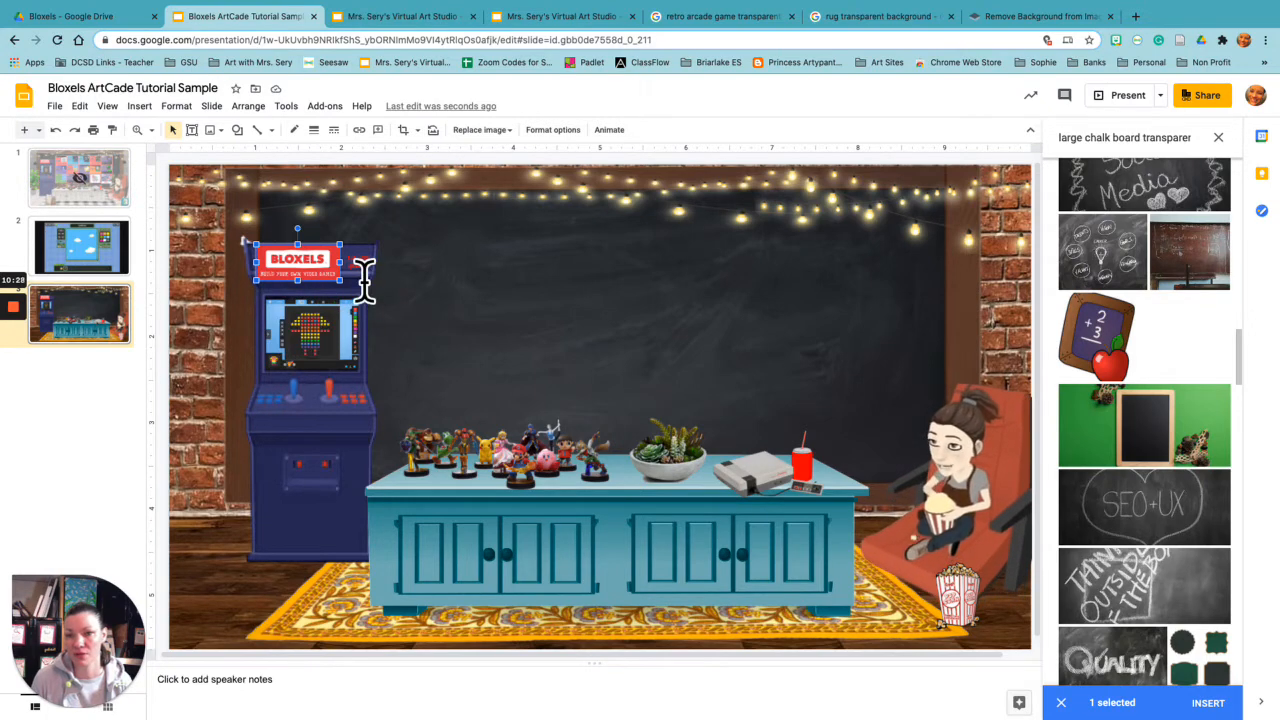
left_click(365, 276)
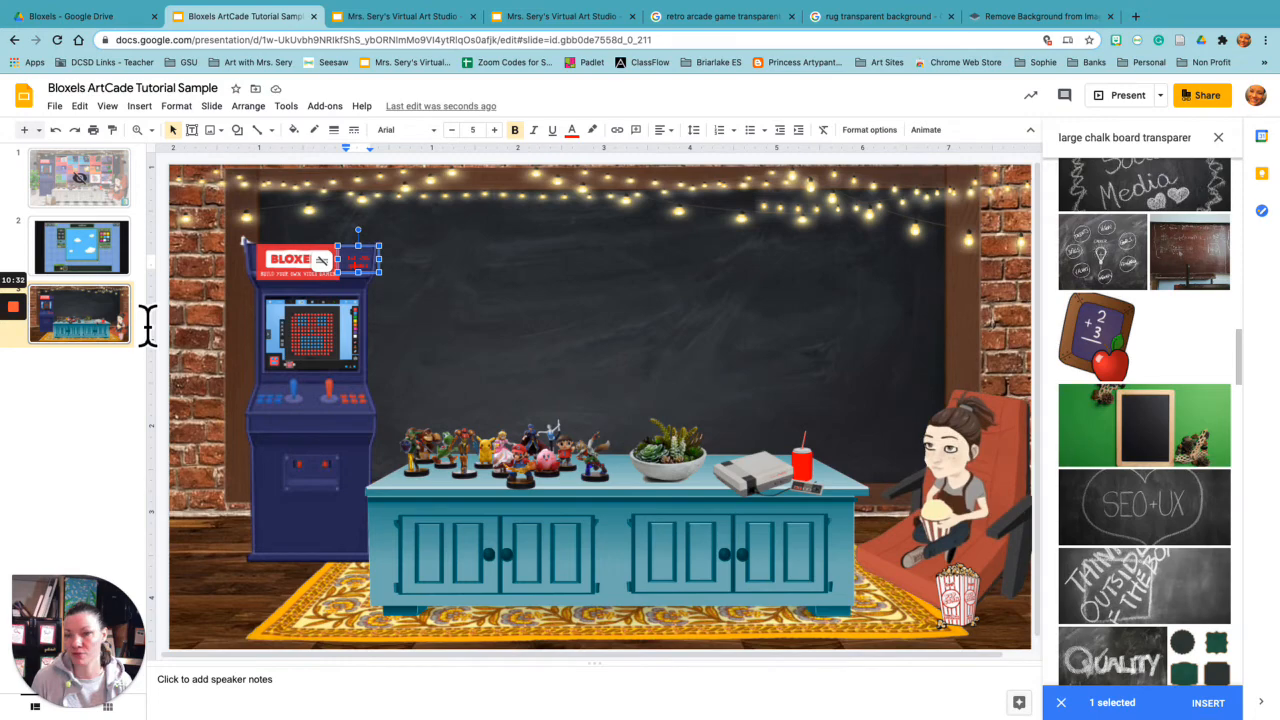
left_click(88, 210)
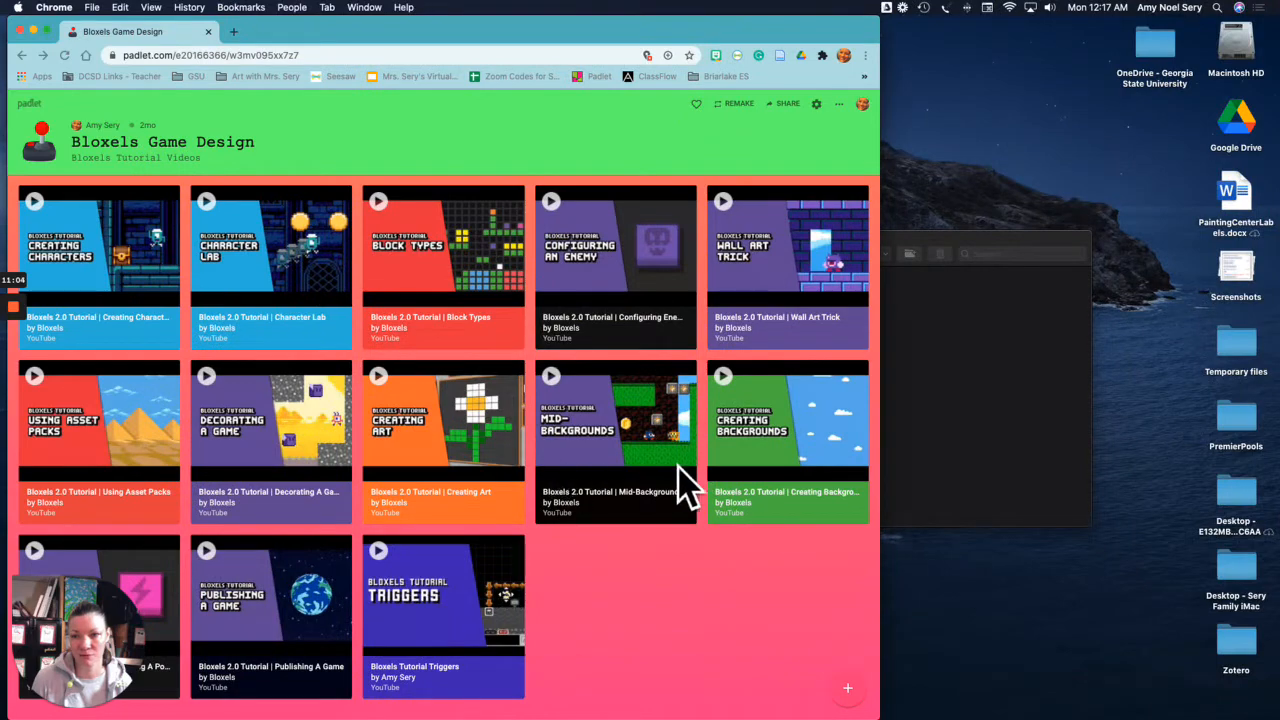
Step: Reposition the Bloxels Game Design Padlet window and capture a screenshot of its entire grid of tutorial videos
left_click_drag(745, 26, 811, 32)
left_click_drag(616, 31, 737, 40)
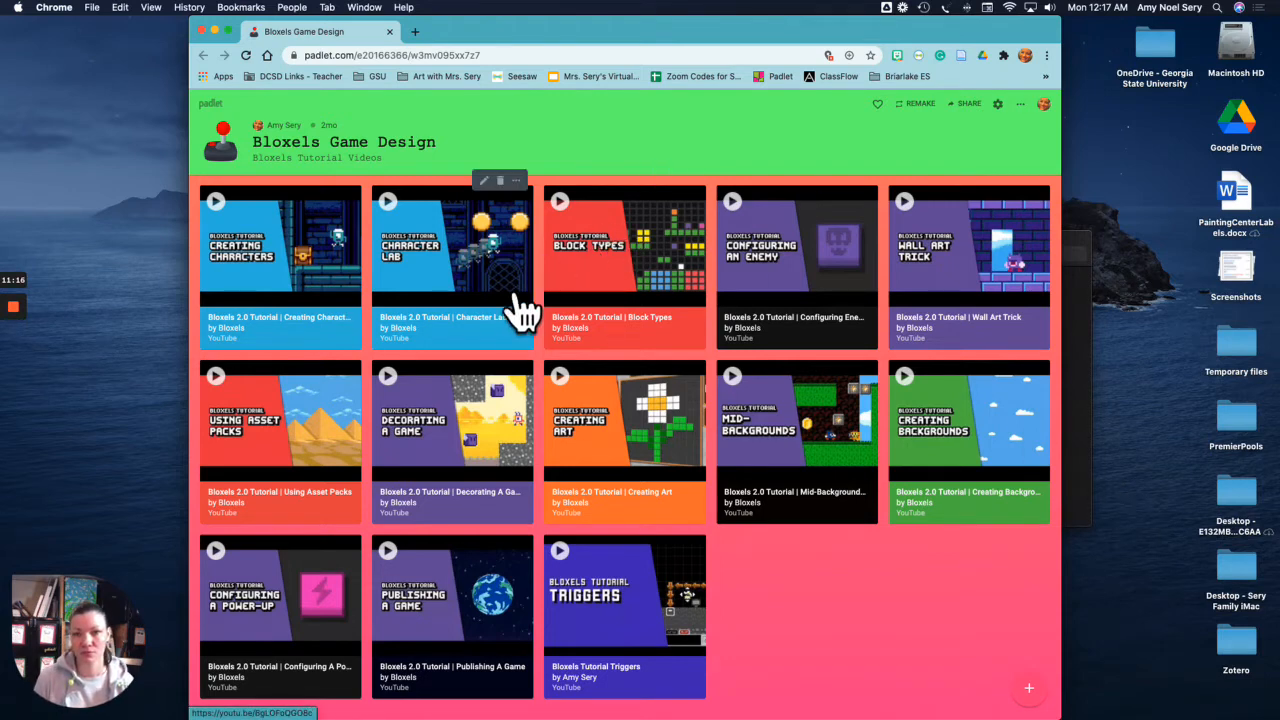
key("super+shift+4")
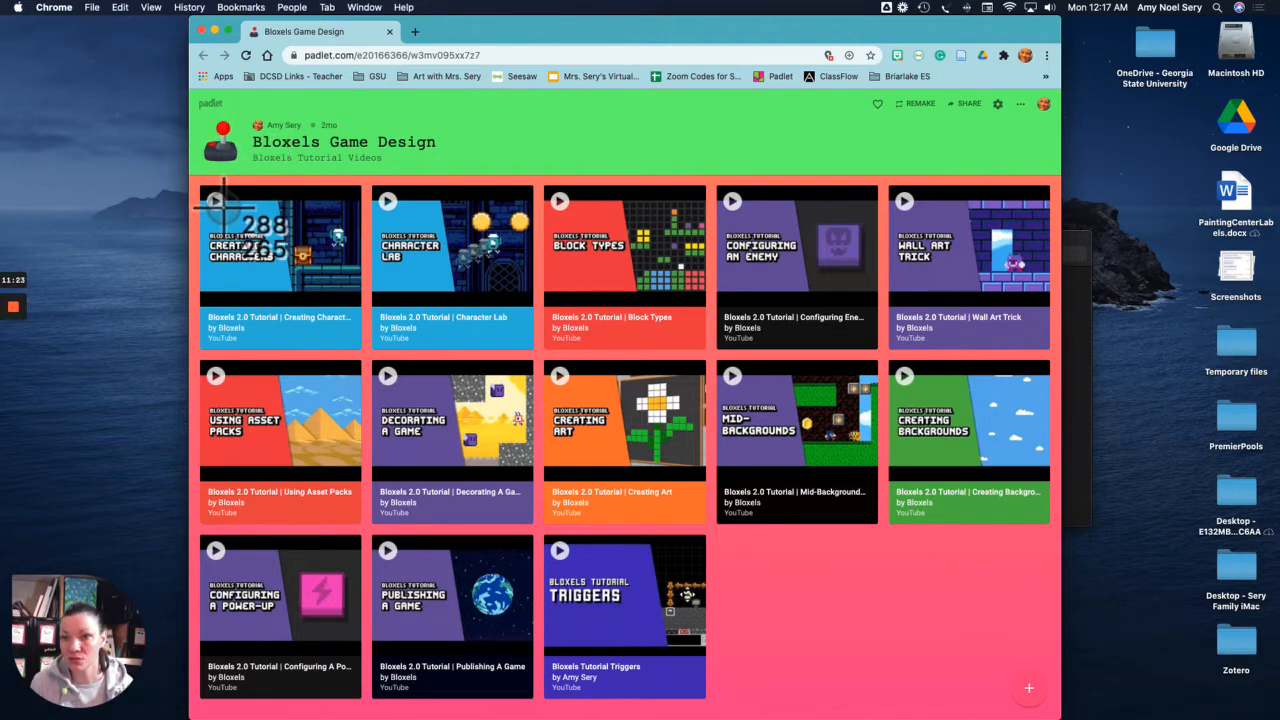
left_click_drag(193, 178, 1061, 710)
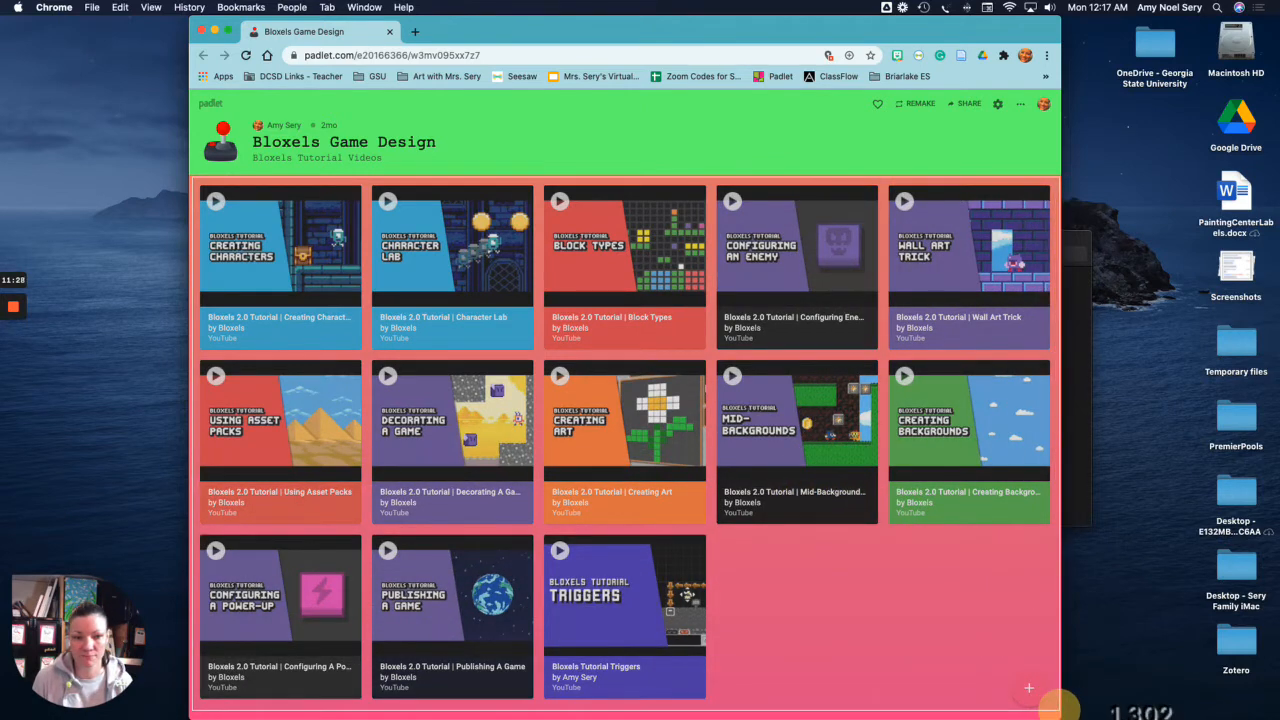
left_click_drag(1058, 709, 1056, 710)
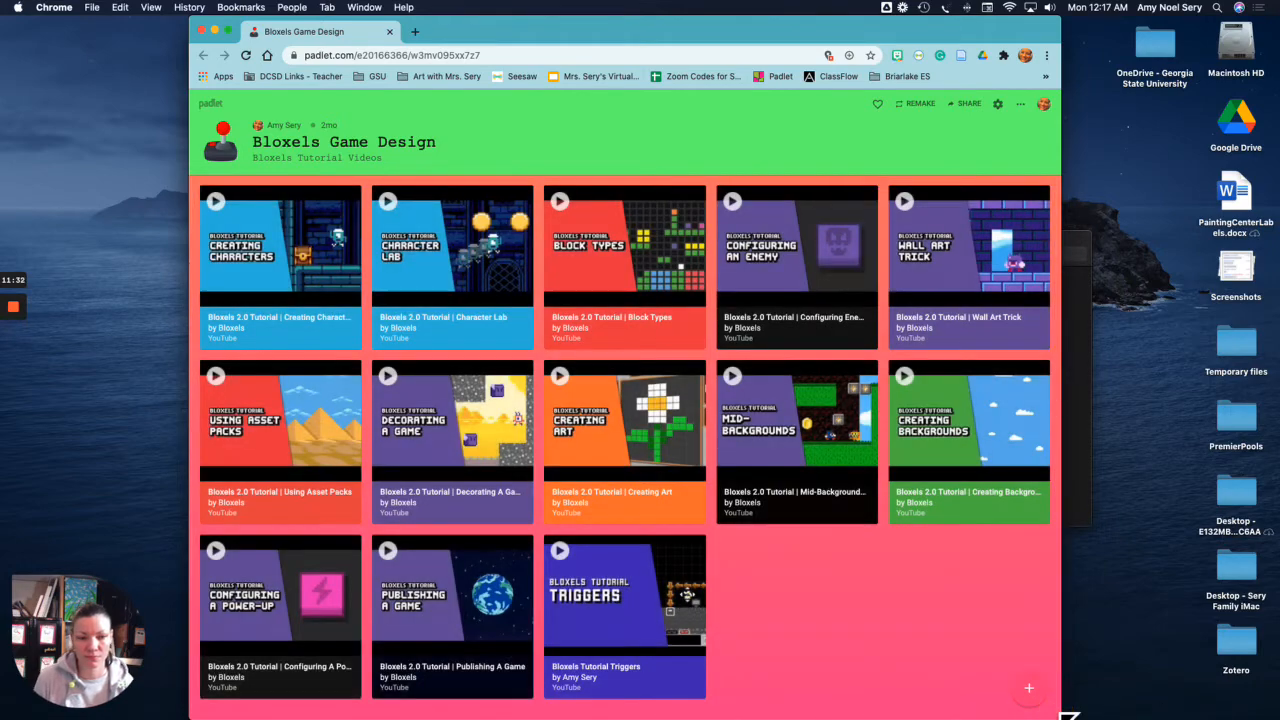
Step: Paste the captured video grid onto slide 3 of the presentation and scale it to fit the chalkboard beside the arcade machine
key("ctrl+Right")
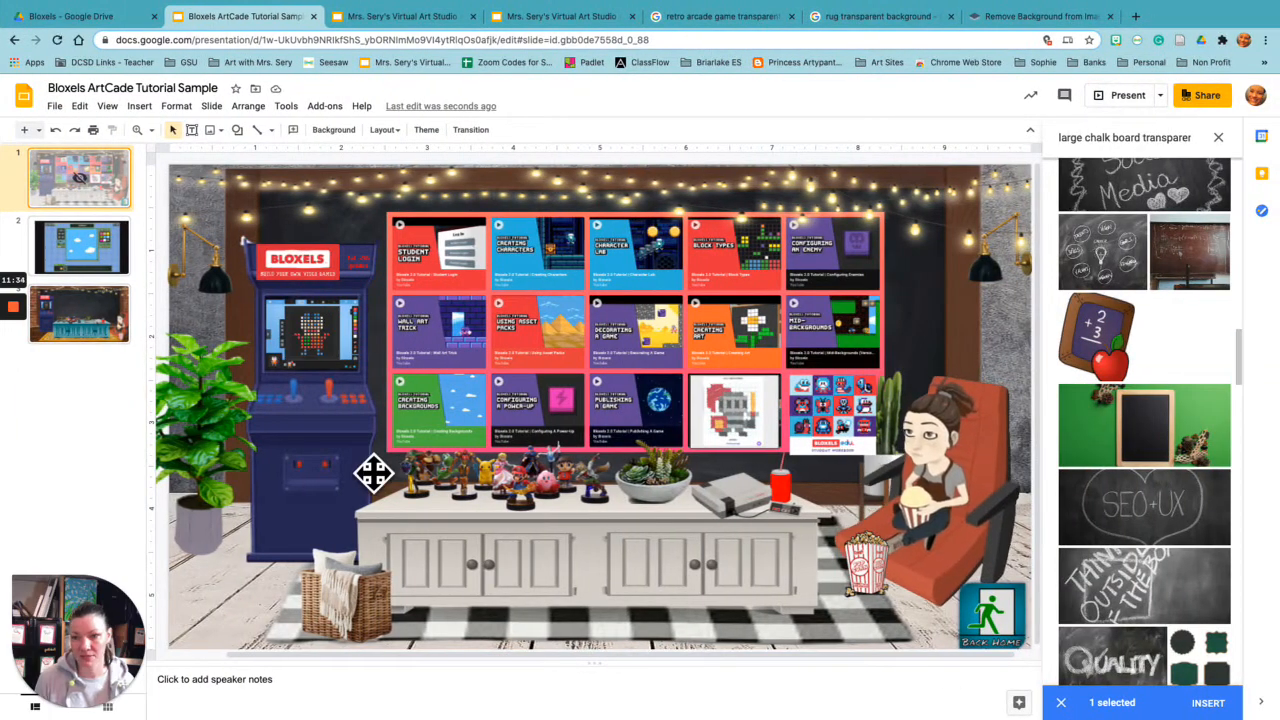
left_click(100, 320)
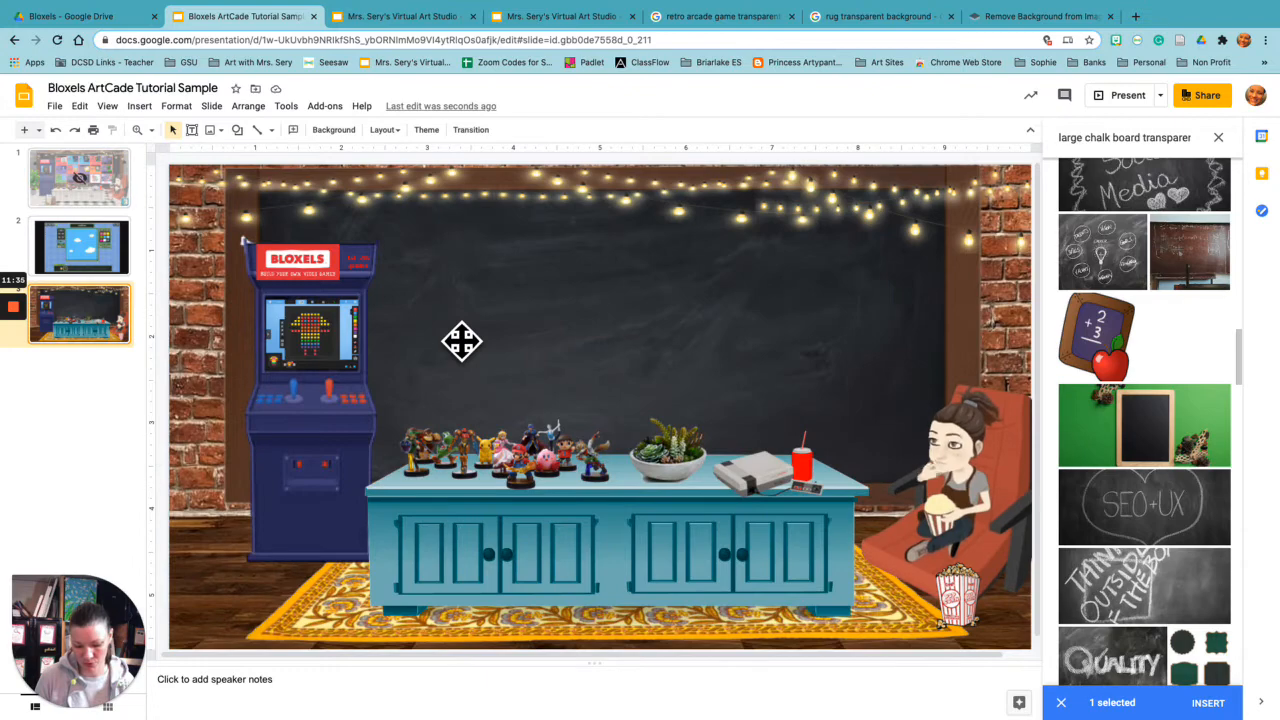
key("super+v")
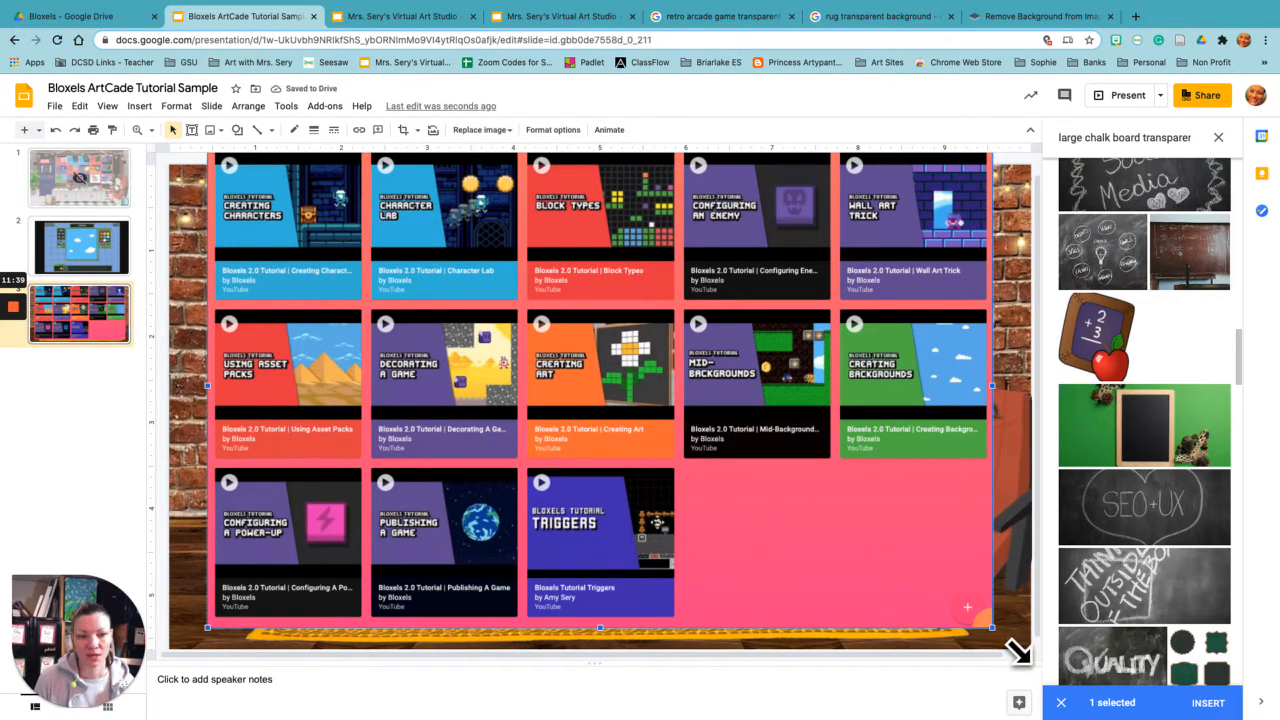
left_click_drag(1017, 654, 640, 350)
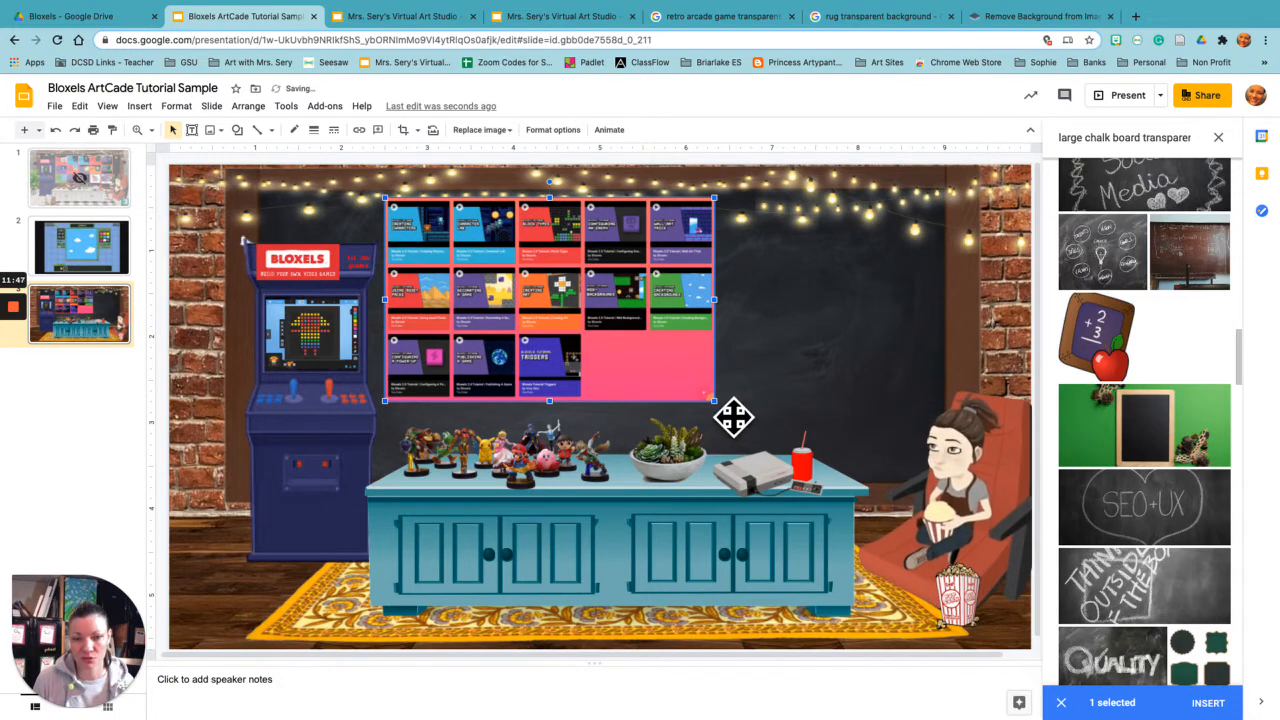
left_click_drag(714, 400, 850, 452)
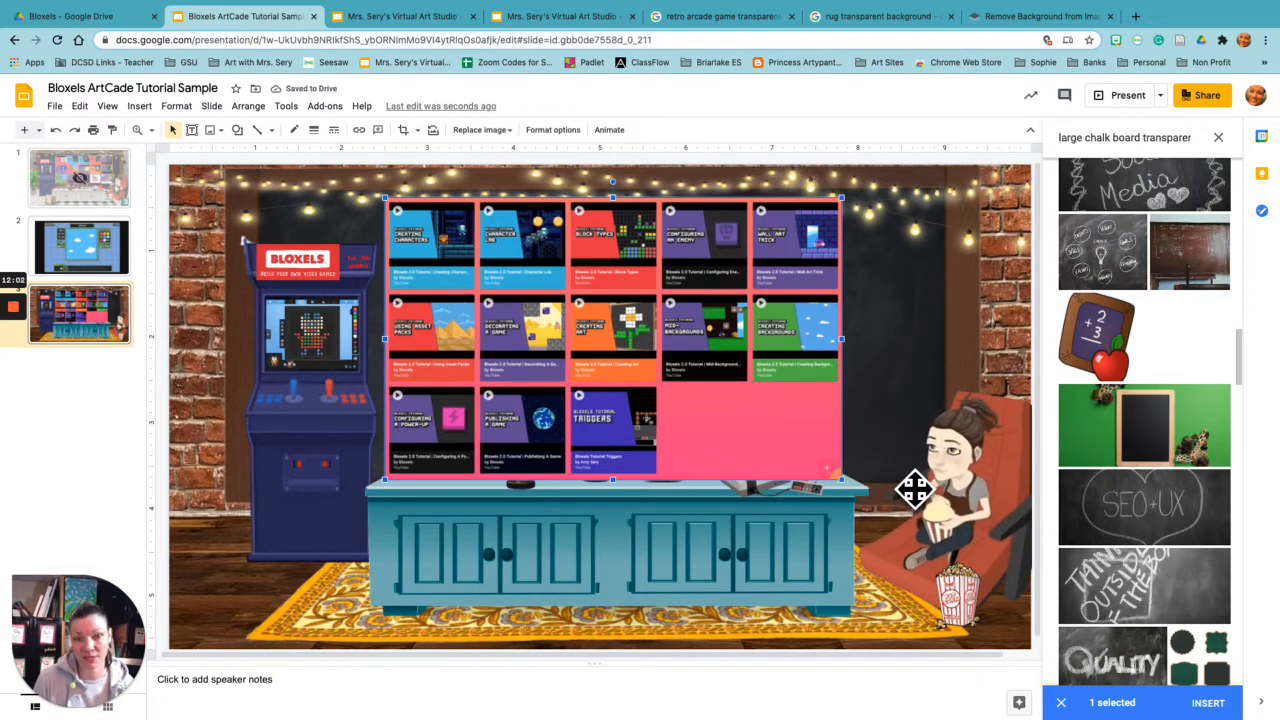
Step: Send the video grid image behind the cabinet and its tabletop objects, and shift it slightly right and up on the chalkboard
key("super+Down")
key("super+Down")
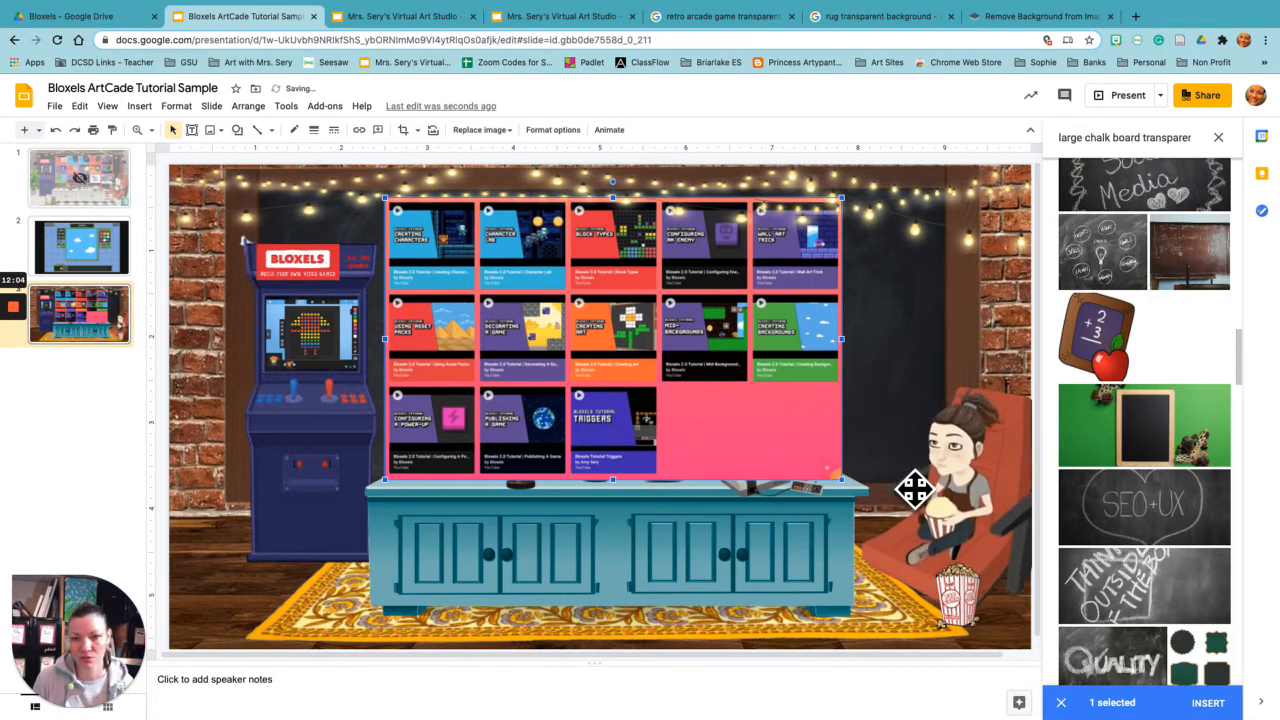
key("super+Down")
key("super+Down")
key("super+Down")
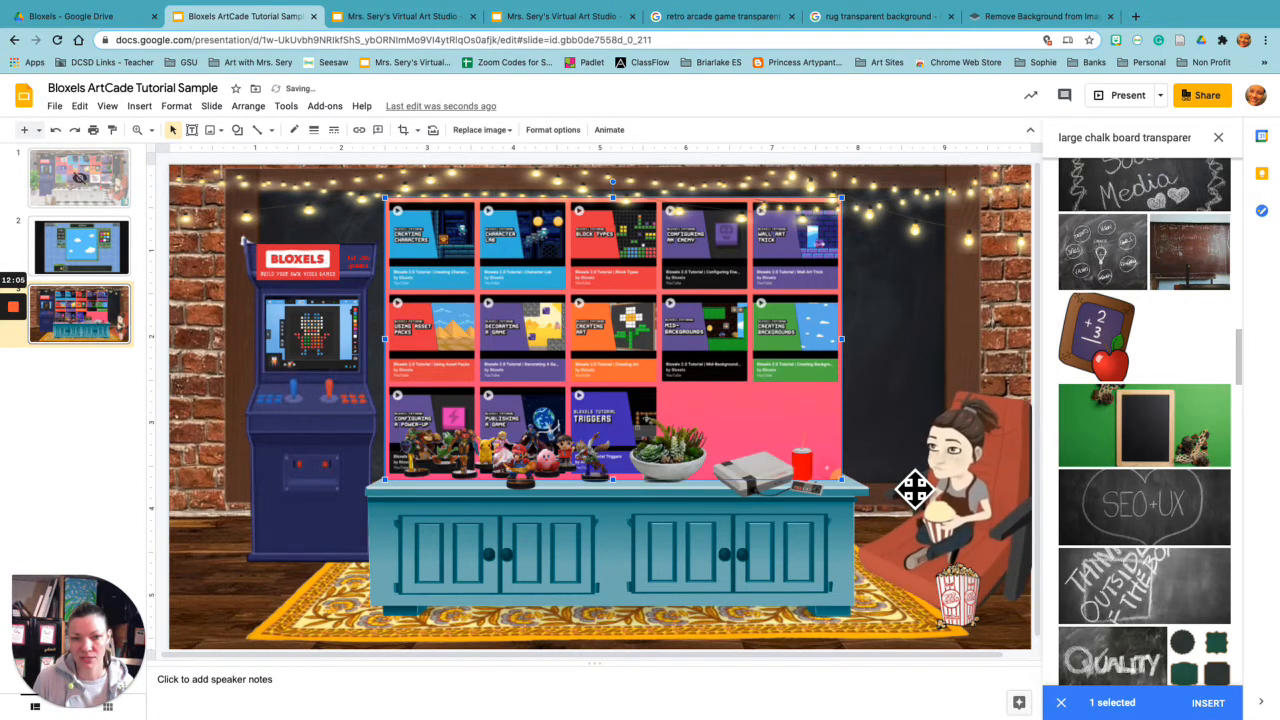
key("super+Down")
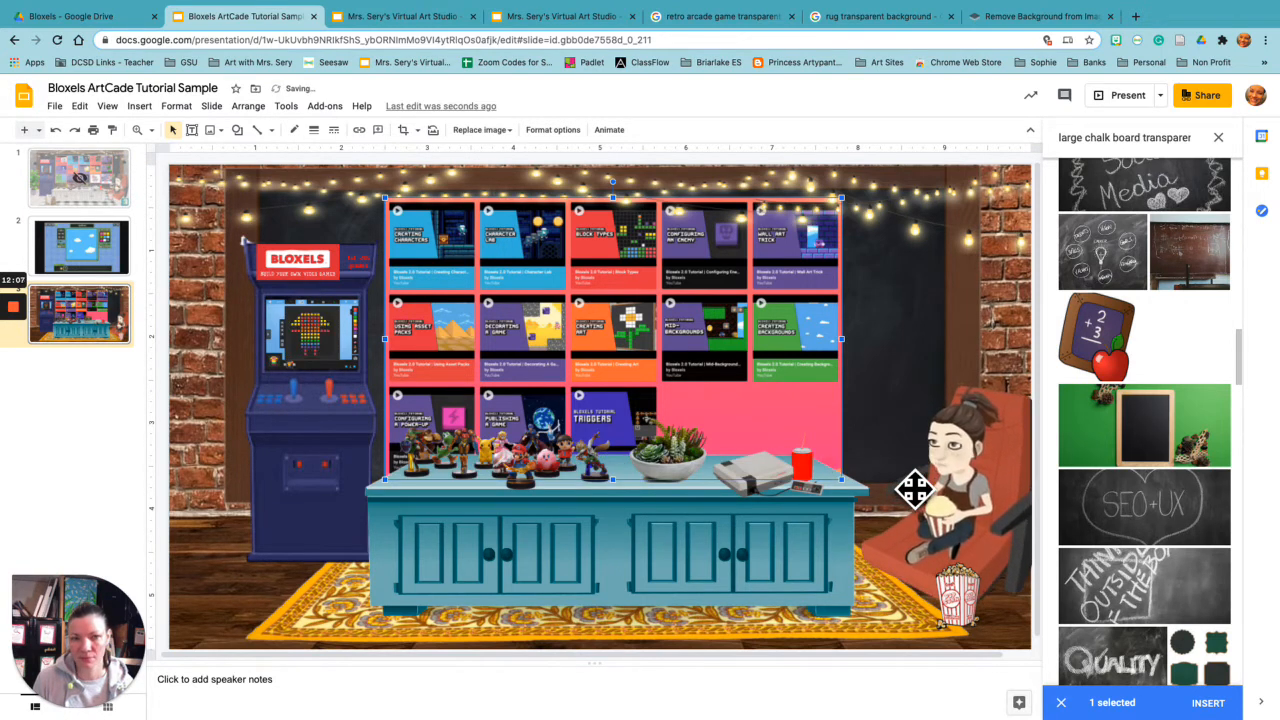
left_click(793, 306)
left_click_drag(821, 322, 815, 310)
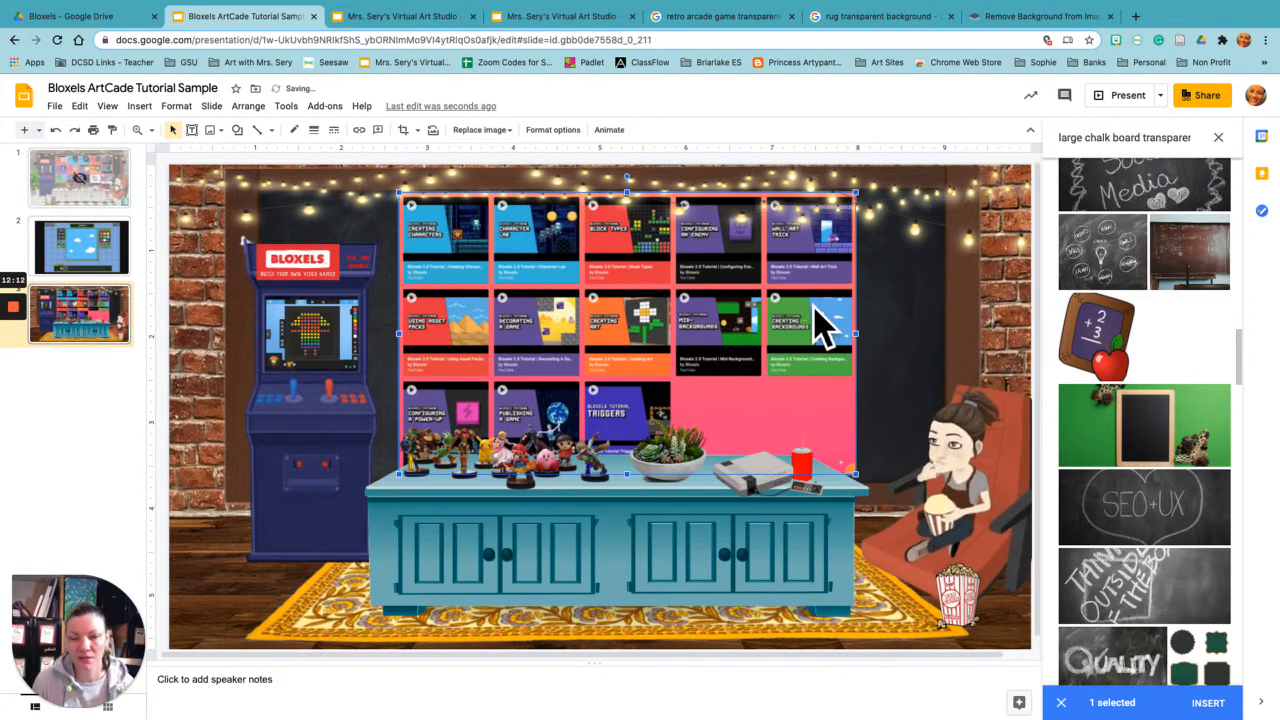
Step: Lower the teal cabinet, figurines and plant slightly, and shrink the video grid image a little from its lower-right corner
left_click(689, 541)
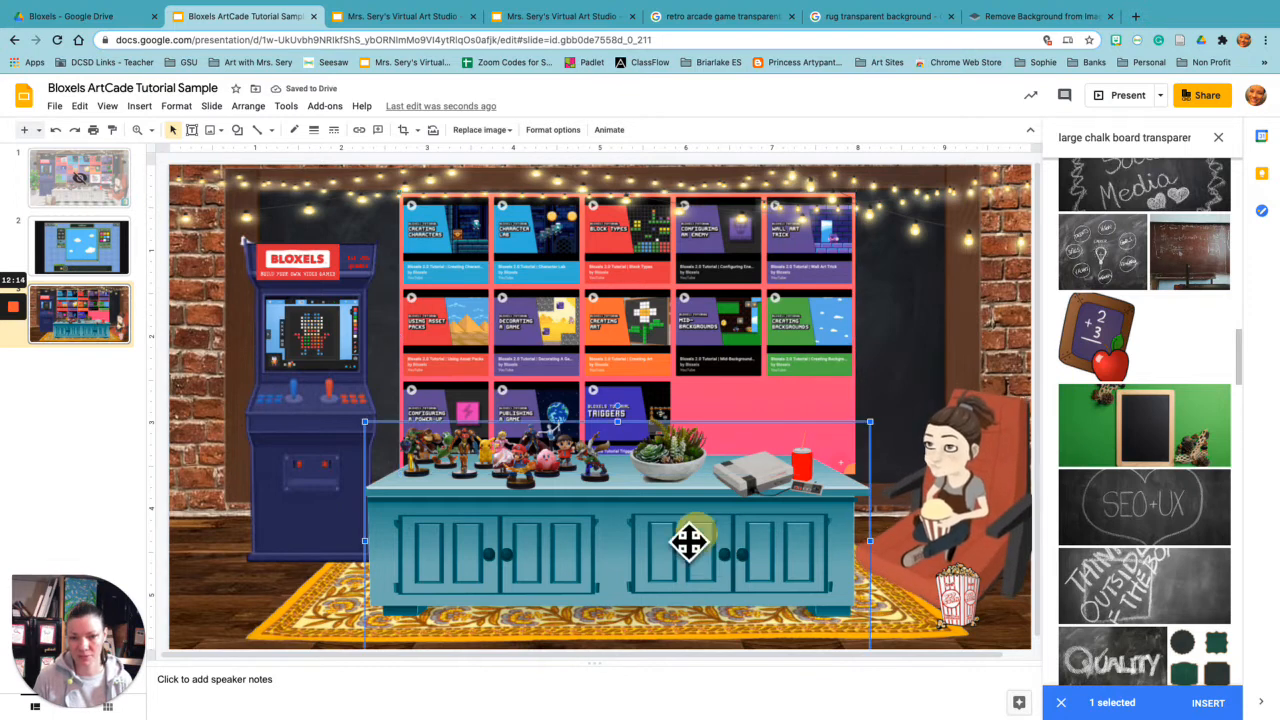
left_click(516, 464, "shift")
left_click(658, 459, "shift")
left_click(751, 465, "shift")
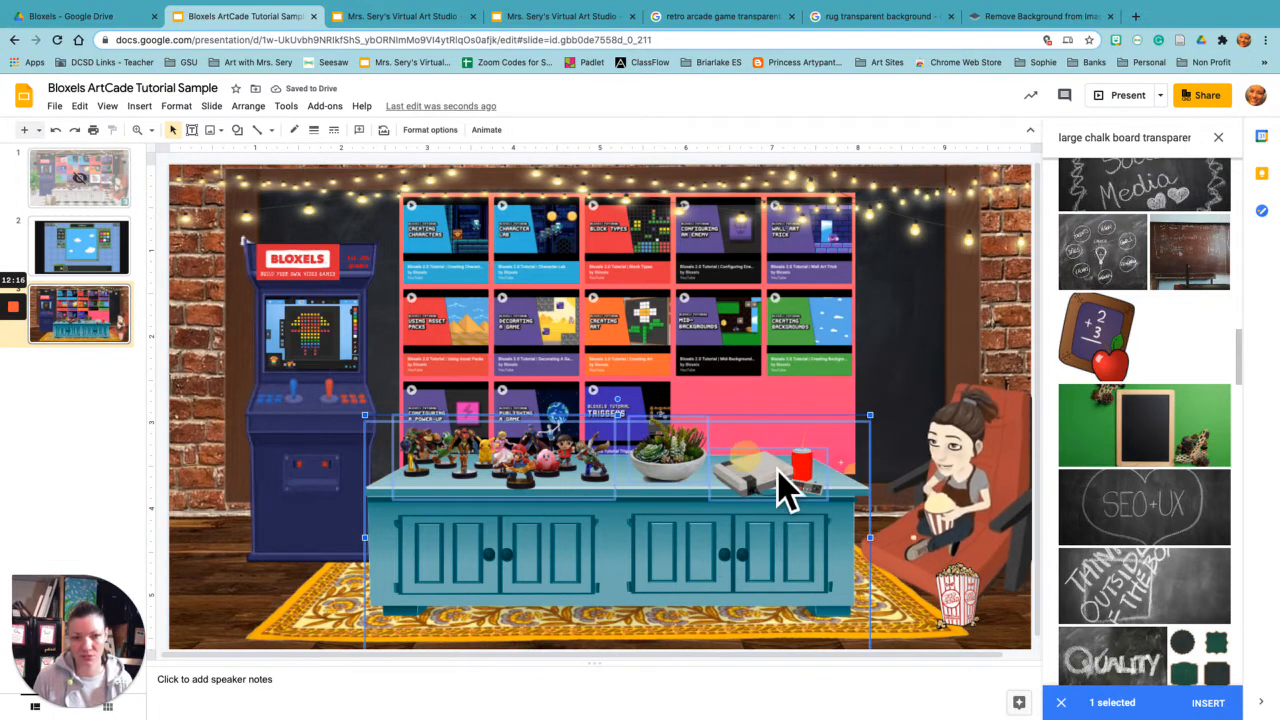
left_click(816, 466, "shift")
key("Down")
key("Down")
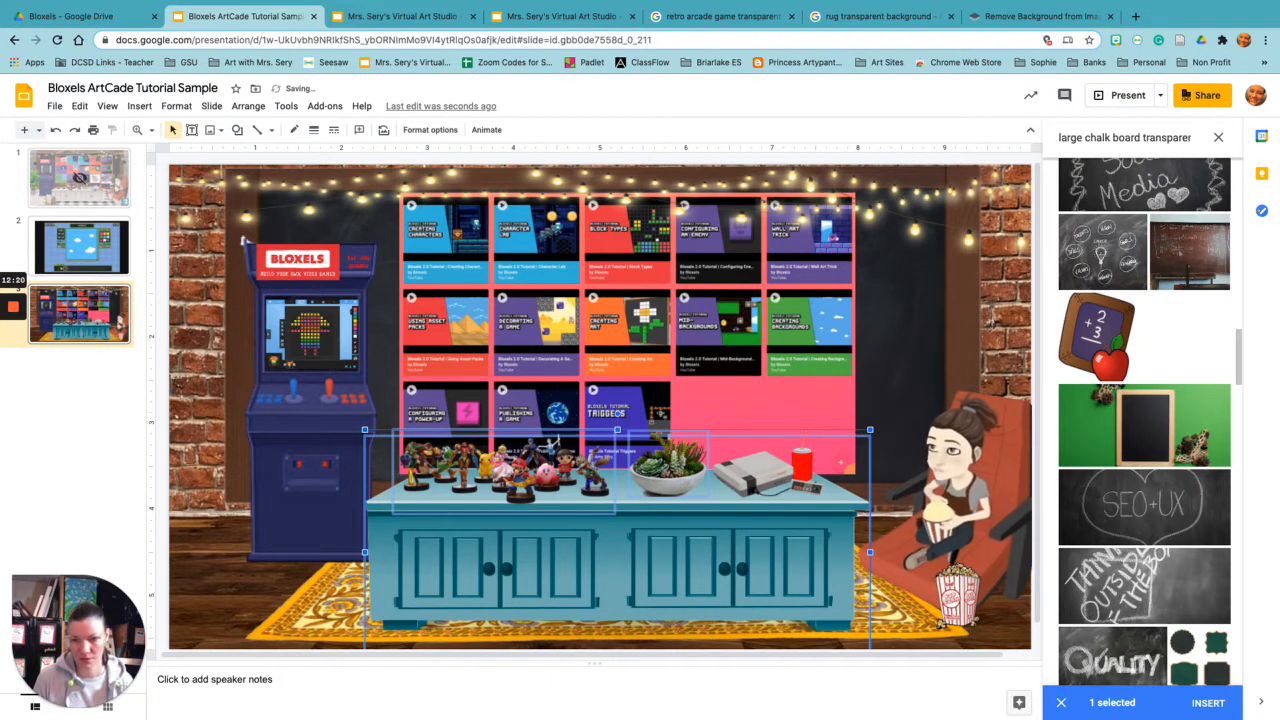
left_click(792, 417)
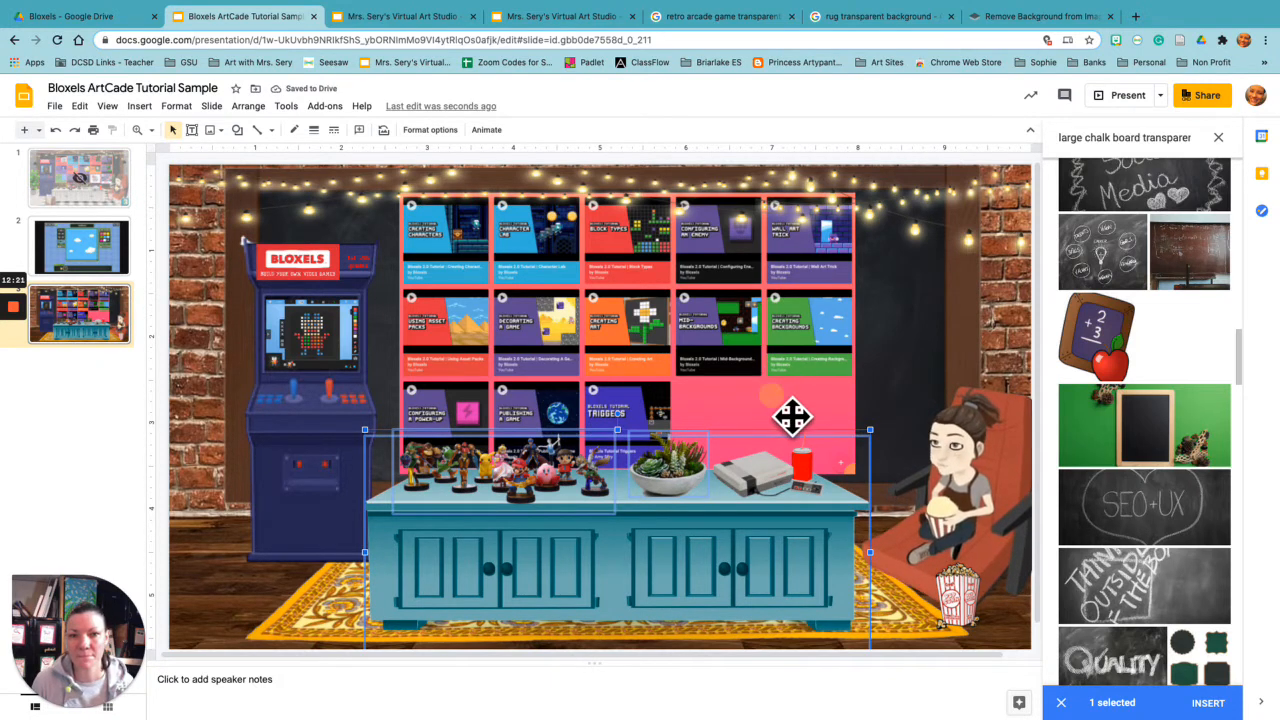
left_click_drag(881, 498, 863, 491)
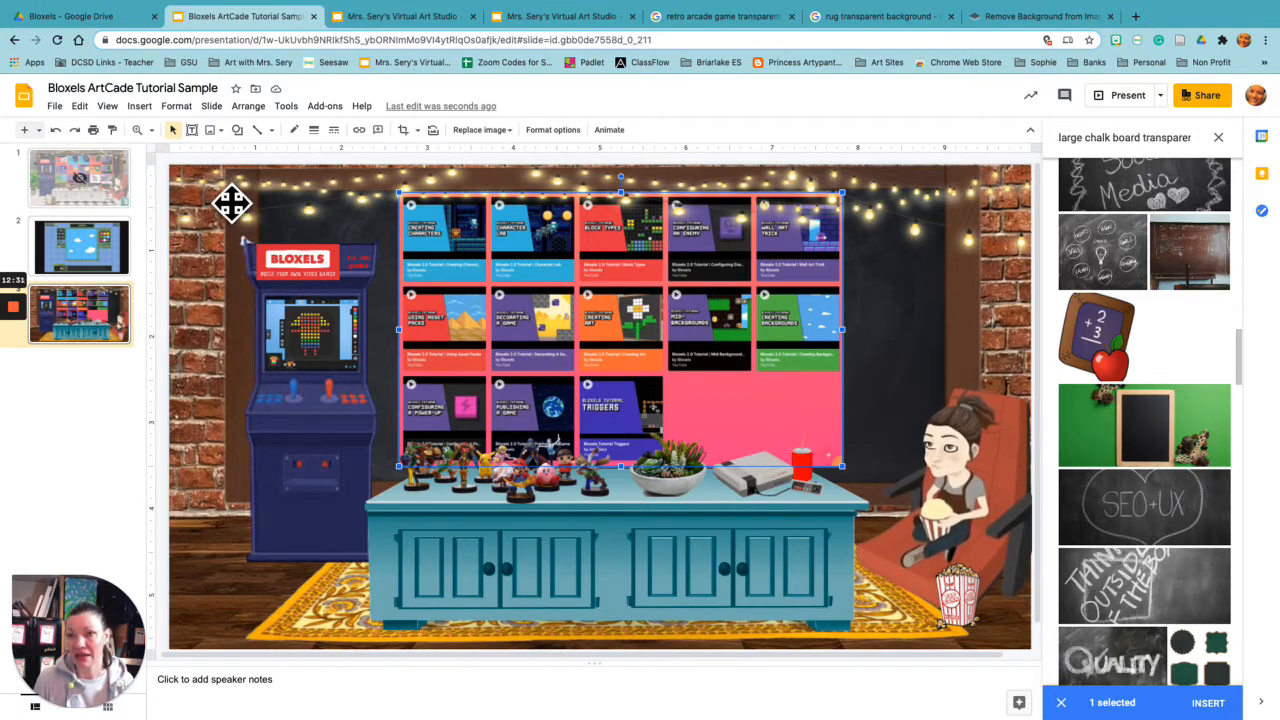
Step: Draw a rectangle shape that covers the Creating Characters tile of the video grid
left_click(214, 130)
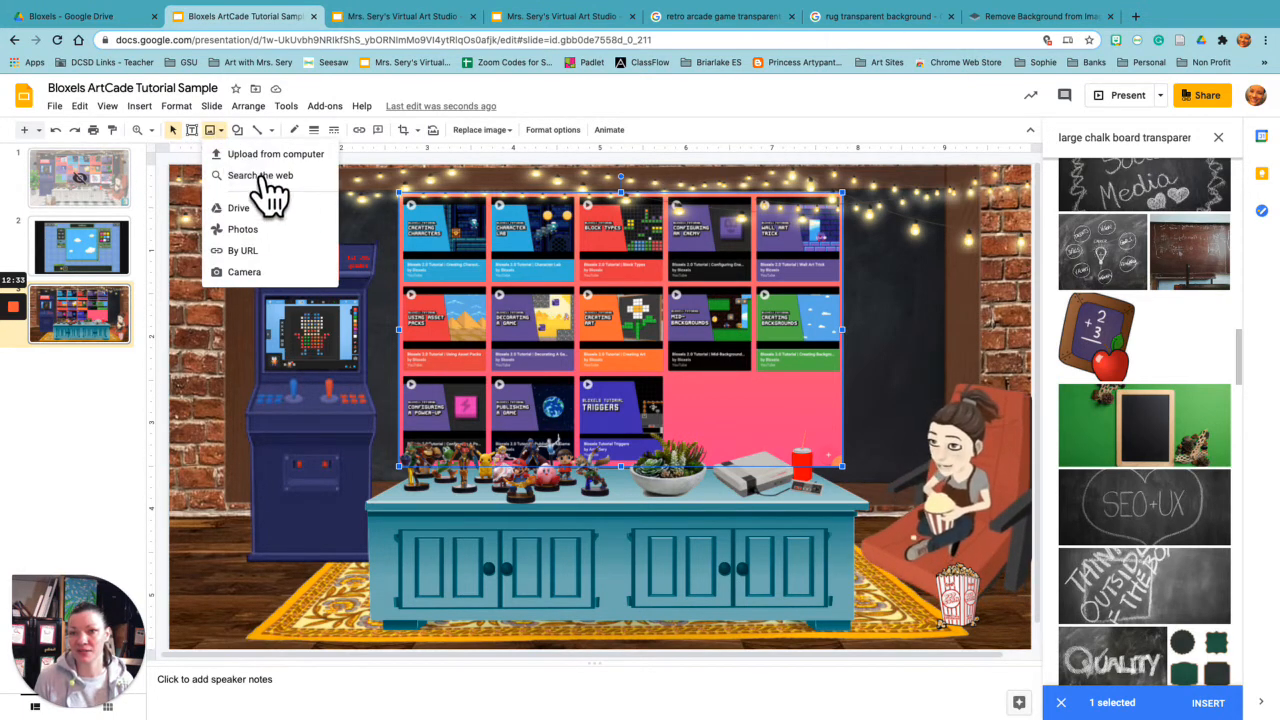
left_click(237, 130)
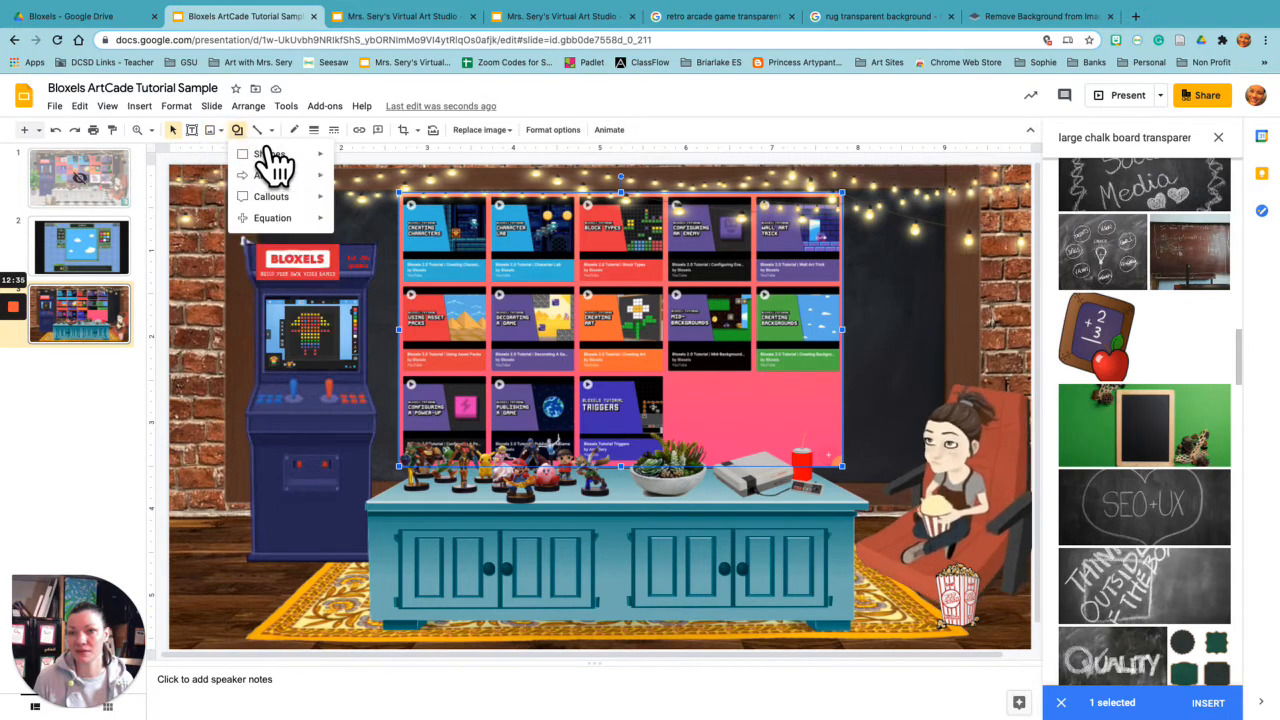
mouse_move(300, 156)
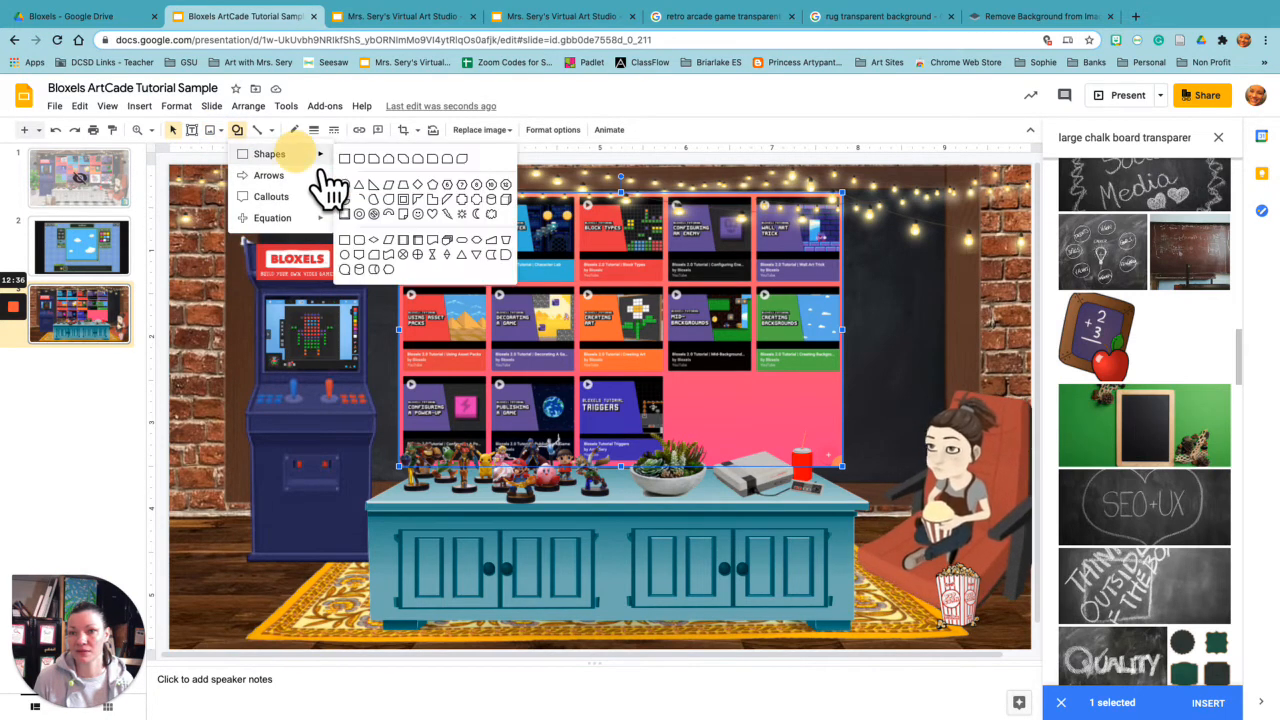
left_click(376, 182)
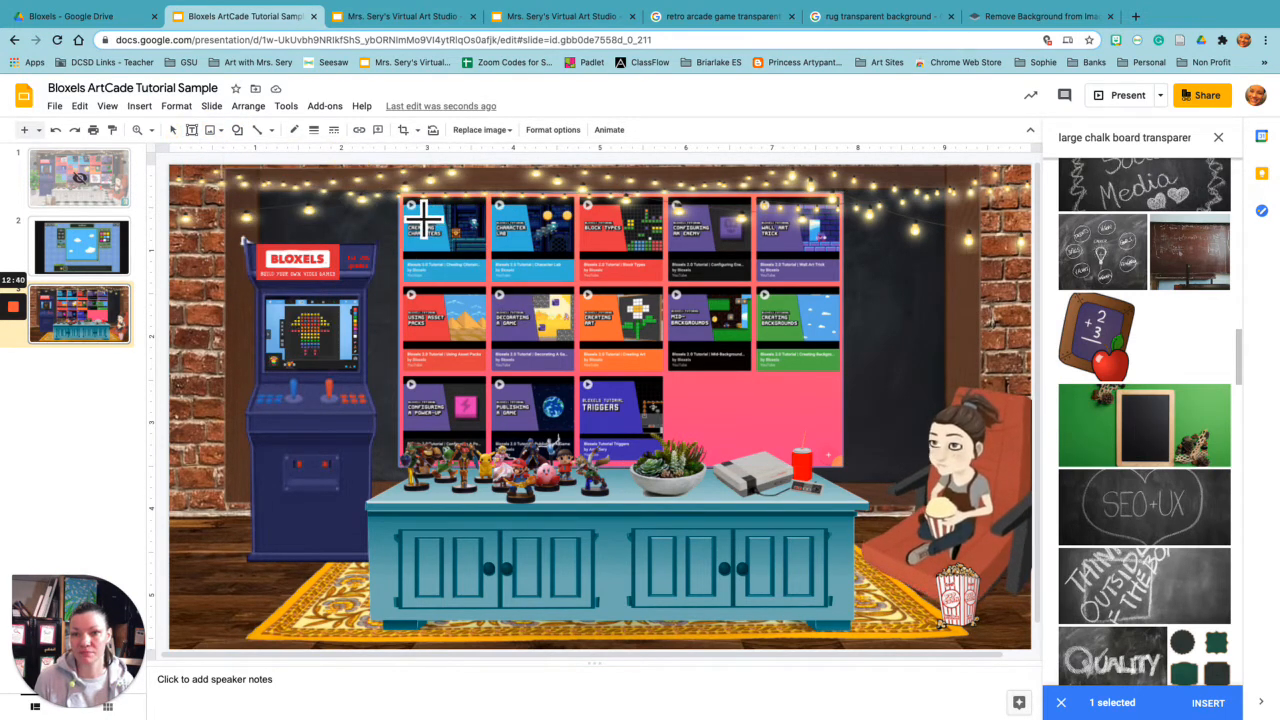
left_click_drag(404, 198, 500, 295)
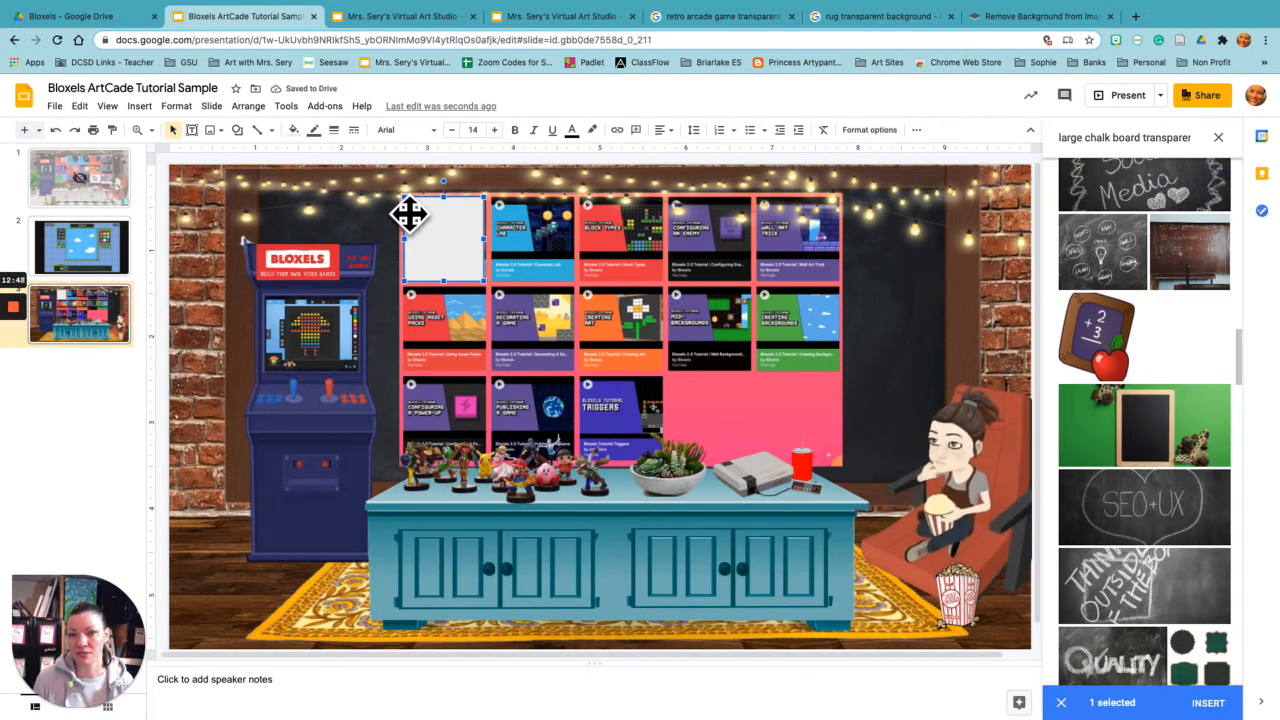
Step: Make both the fill and the border of the rectangle over the Creating Characters tile transparent
left_click(293, 129)
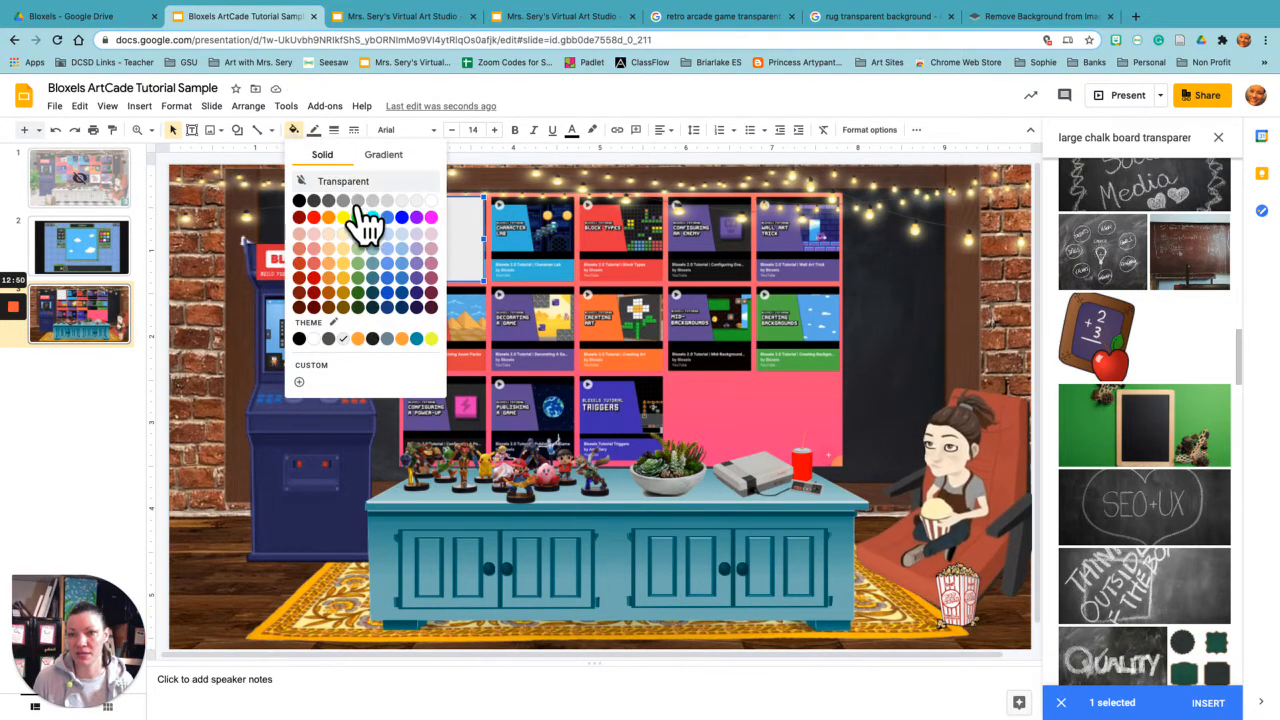
left_click(366, 200)
left_click(313, 129)
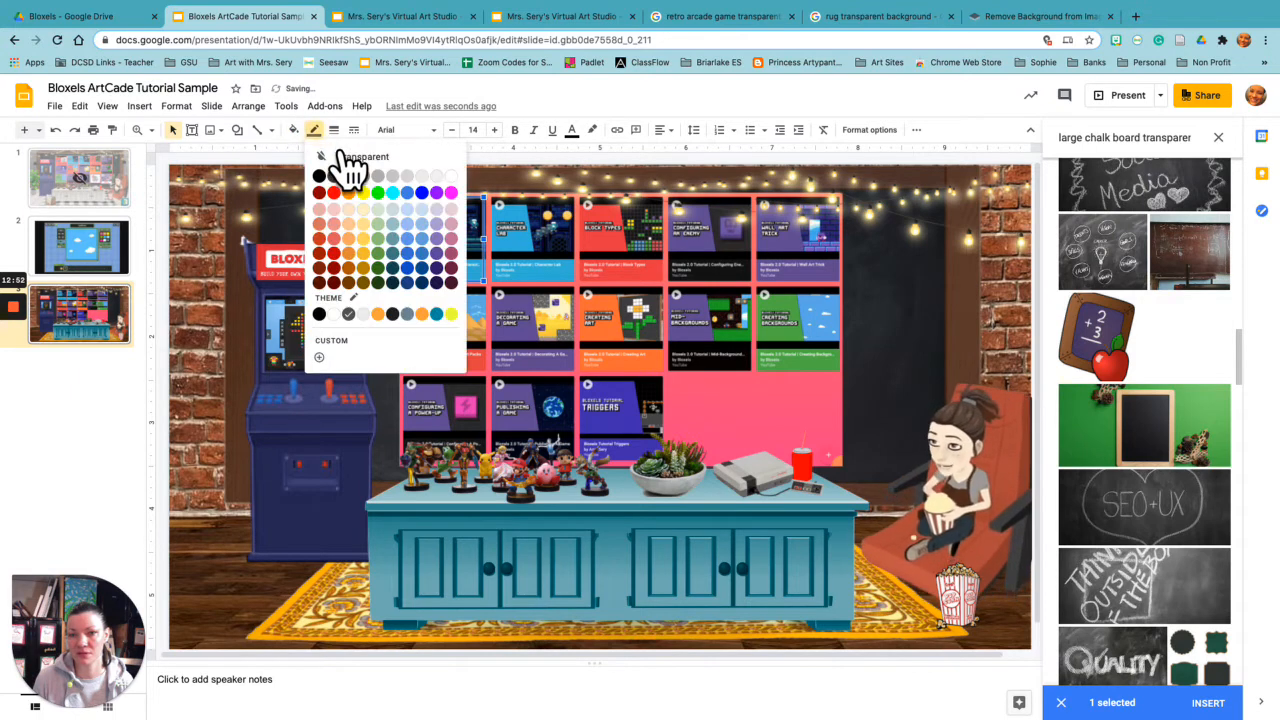
left_click(382, 176)
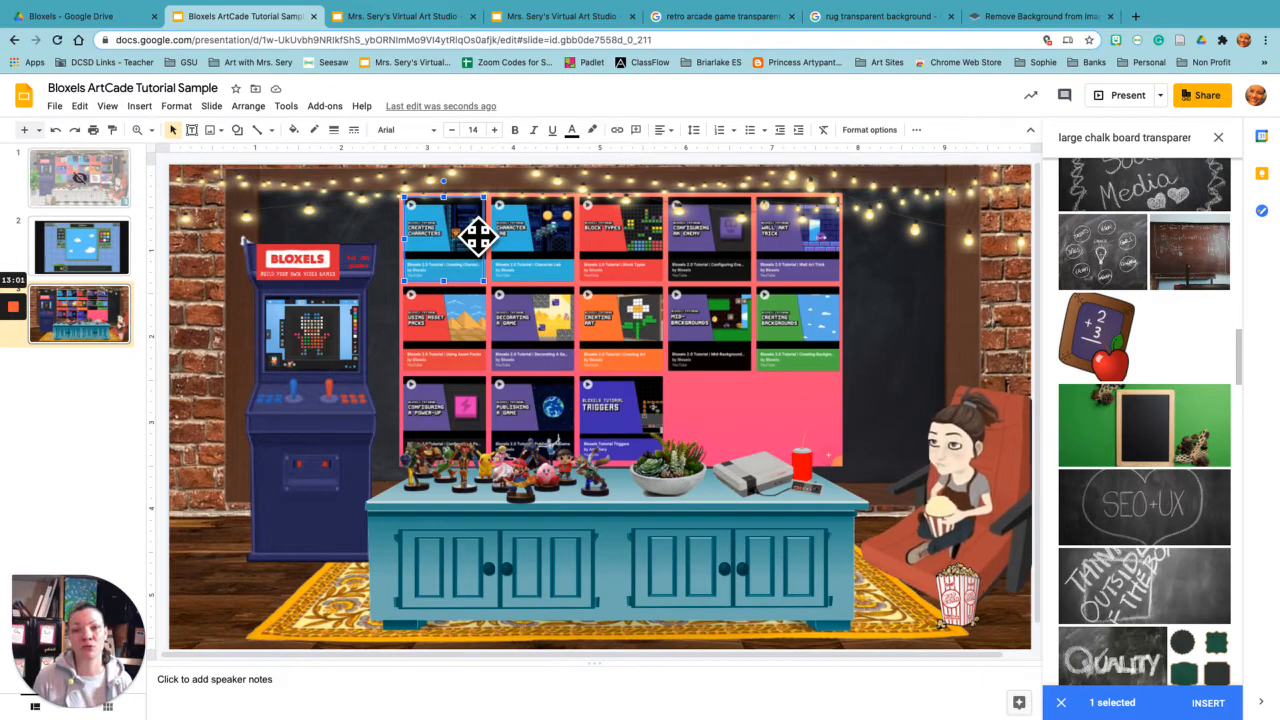
Step: View the video link attached to the transparent shape over the Creating Characters tile on slide 1
left_click(80, 195)
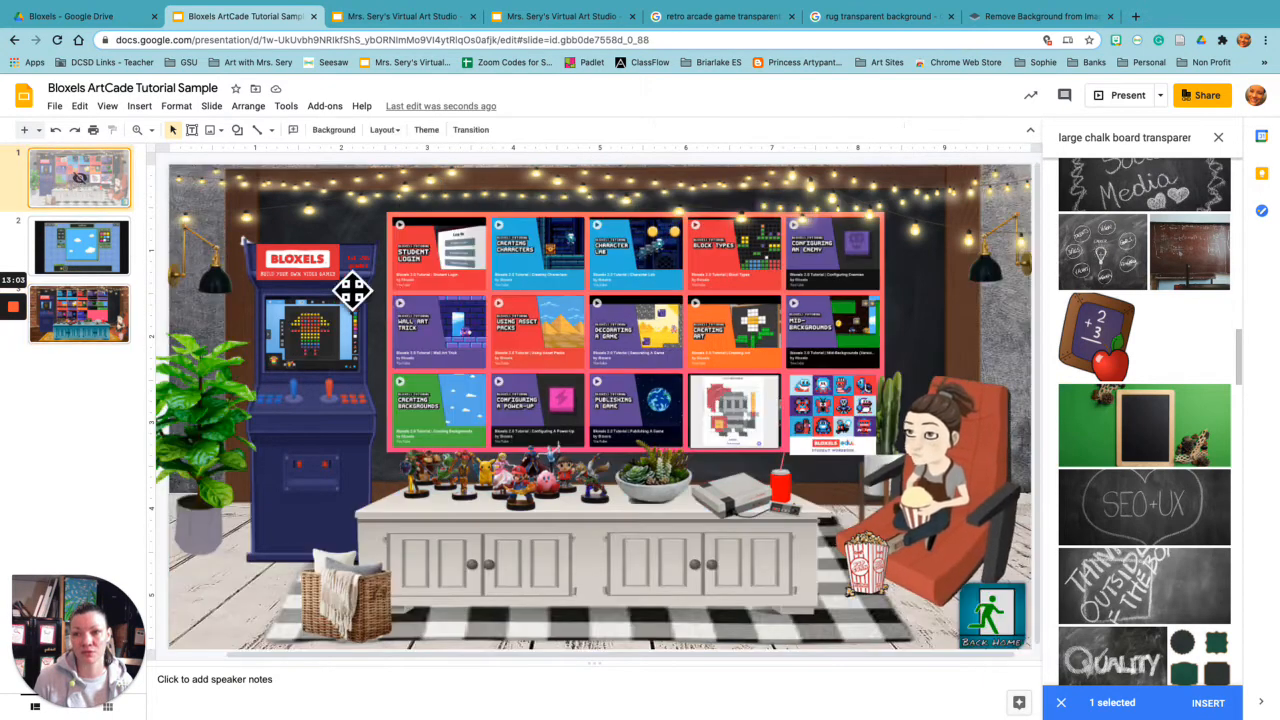
left_click(545, 283)
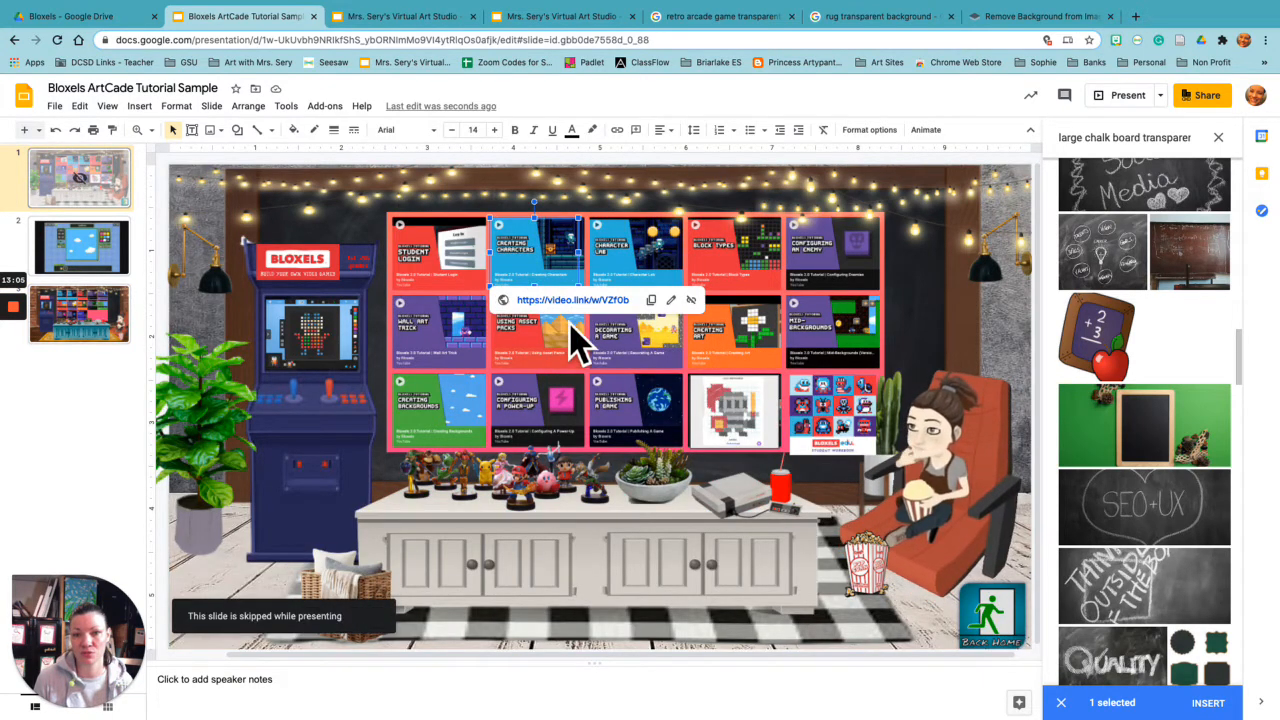